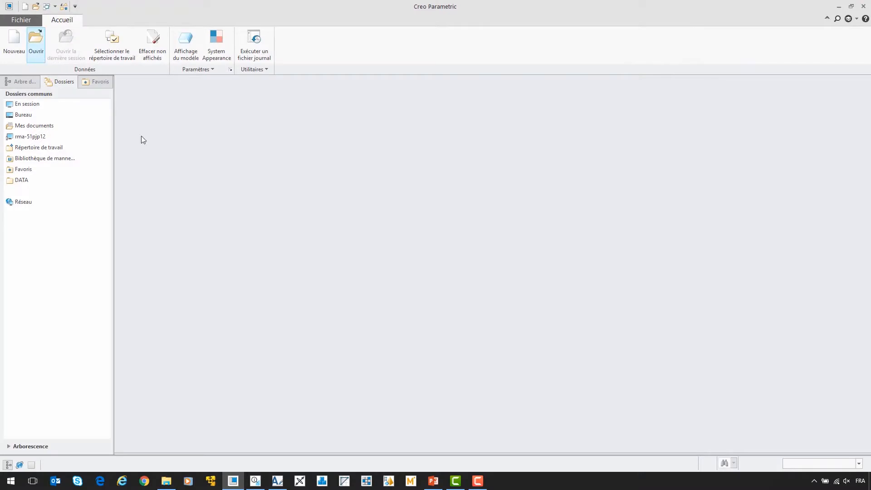
Open the assembly 4904000.asm from the Demo_Liste_PDR folder.
click(41, 51)
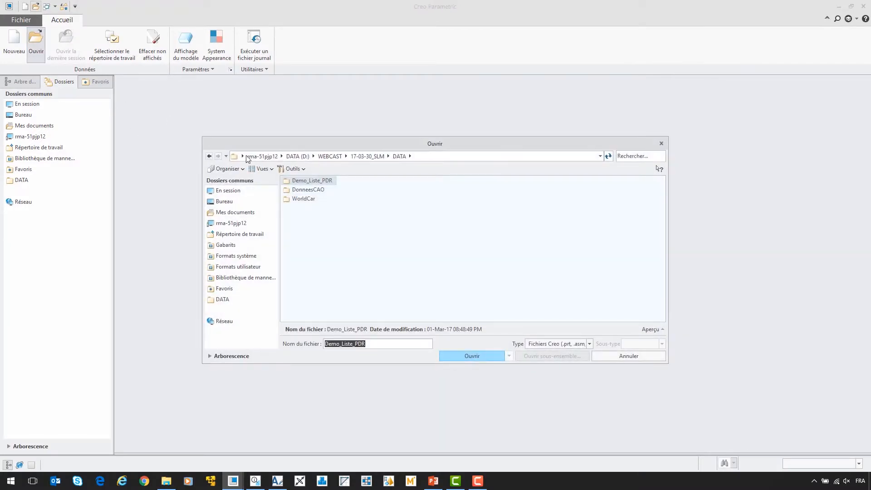
double_click(299, 181)
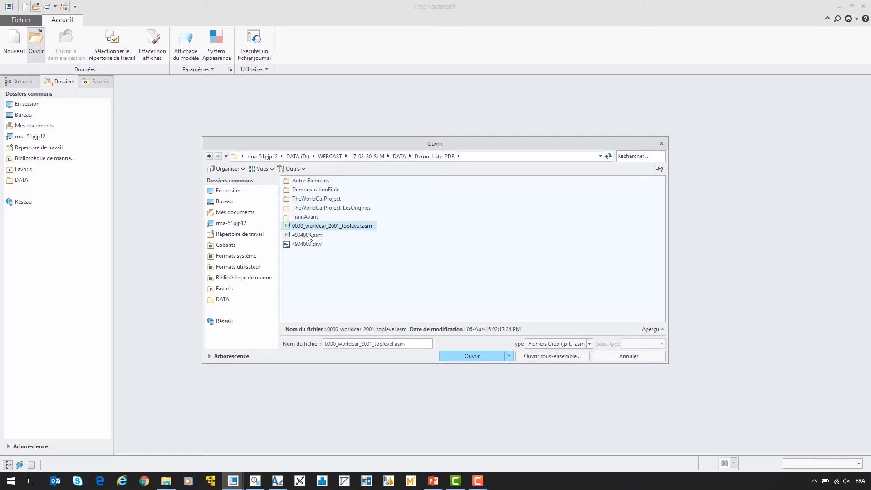
double_click(309, 235)
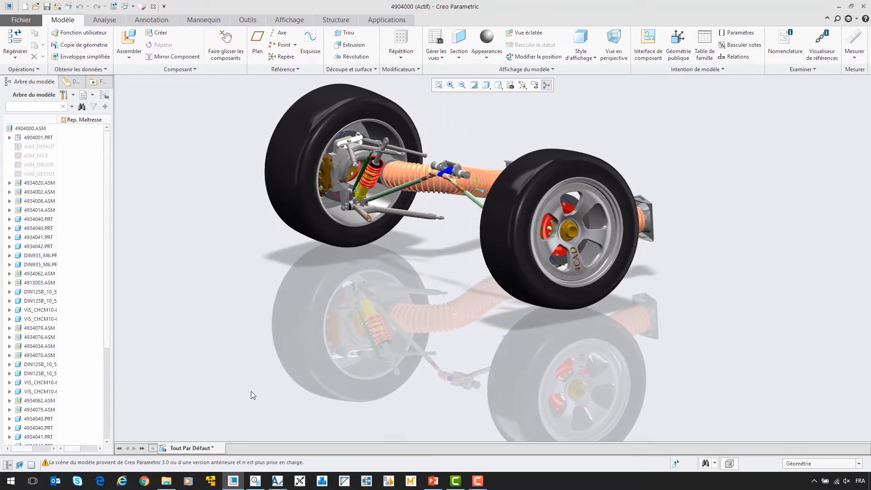
Export the axle assembly to Creo View format and check for 4904000.pvz in the DATA folder.
mouse_move(234, 484)
click(60, 11)
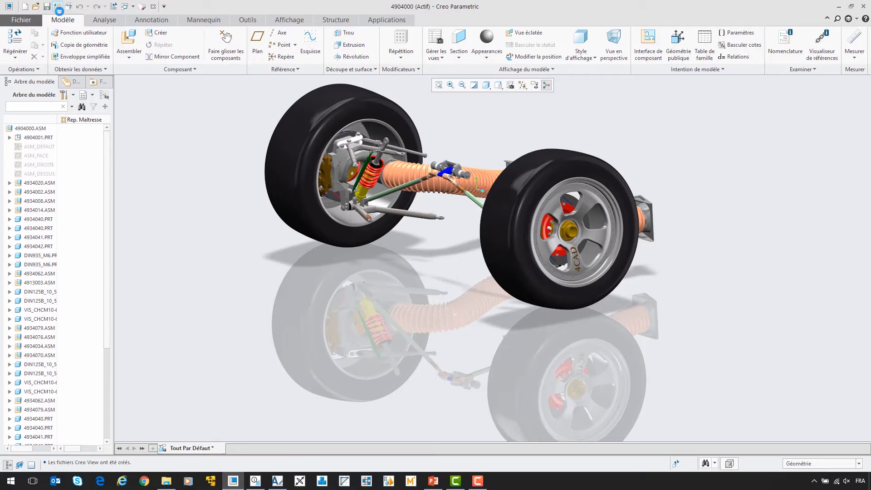
key(super+Tab)
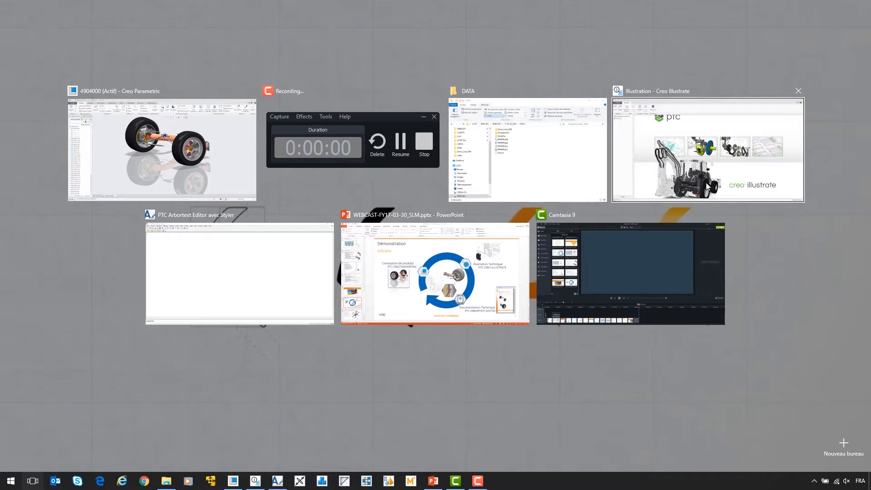
click(589, 162)
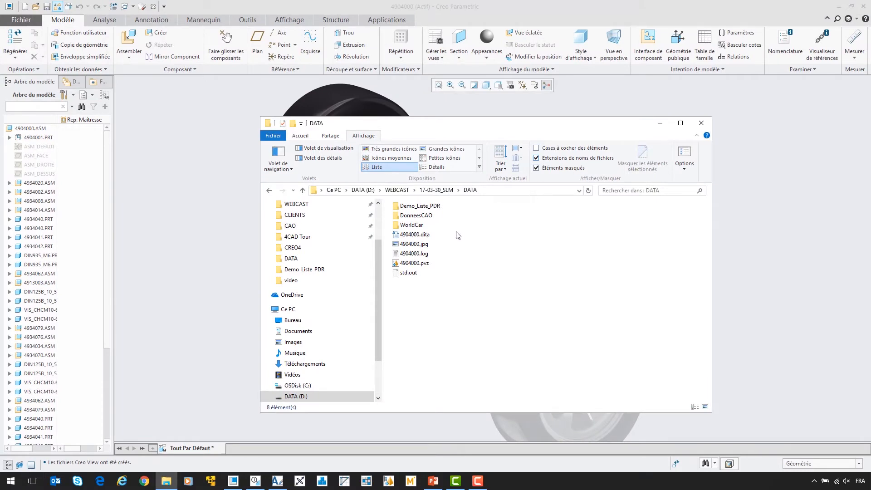
drag(455, 236, 418, 271)
click(445, 298)
Switch to Creo Illustrate and choose 4cad_pref as the illustration standard.
key(super+Tab)
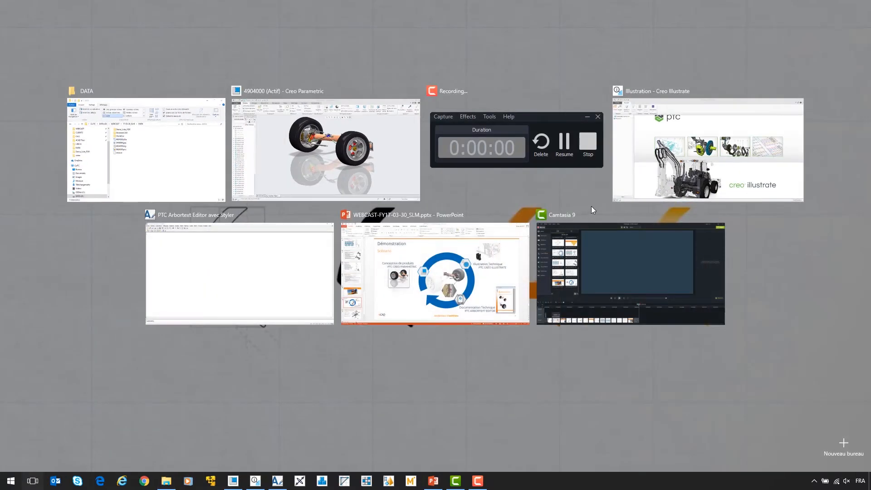
click(648, 183)
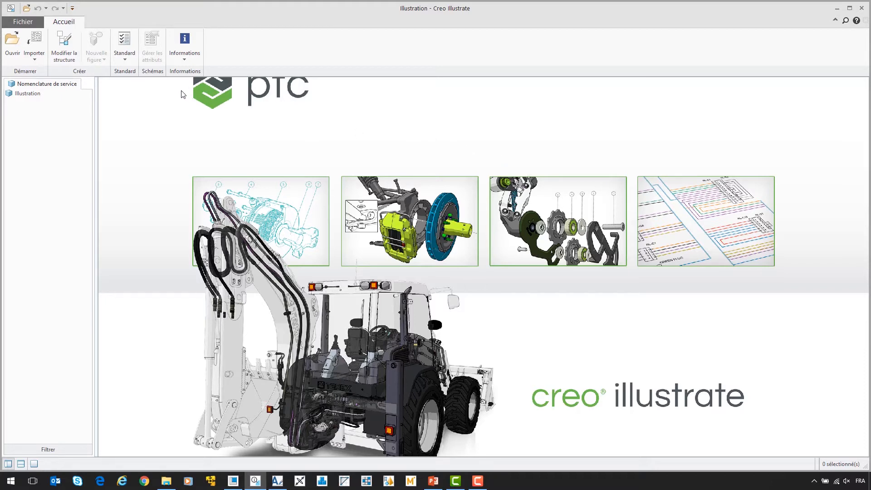
click(125, 59)
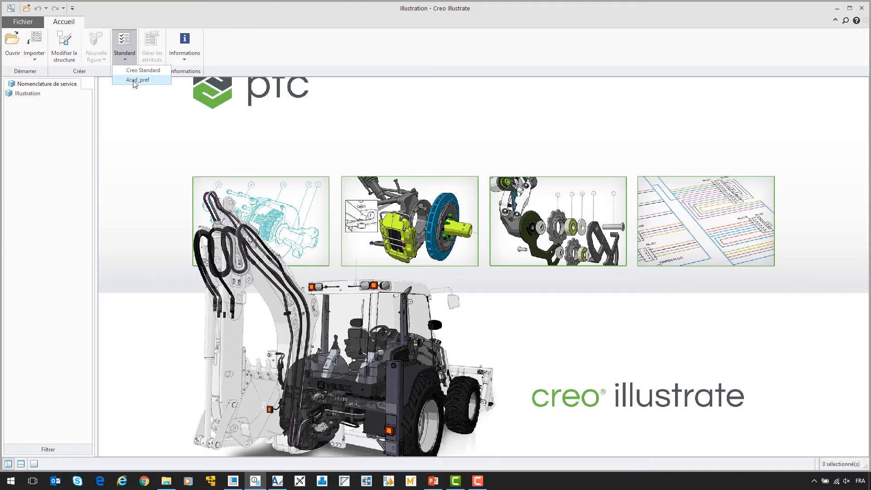
click(135, 80)
Import 4904000.pvz with updates only after confirmation, and create a new 3D figure from its Default state.
click(34, 57)
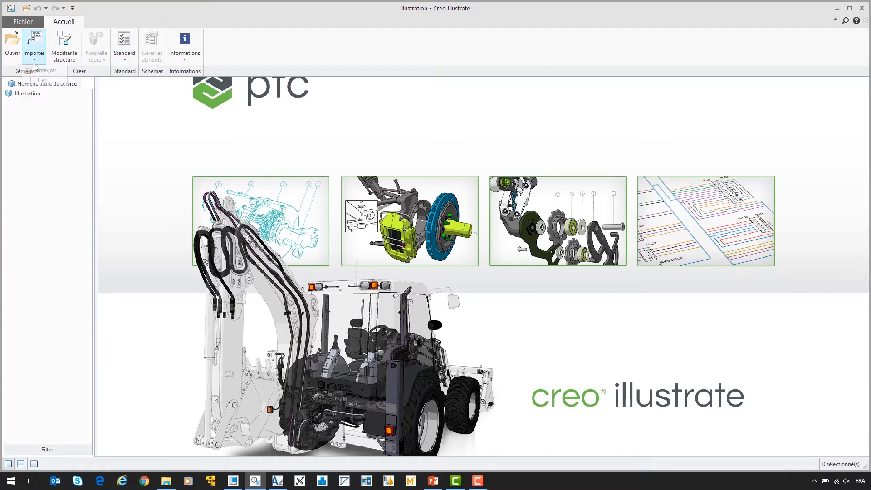
click(44, 70)
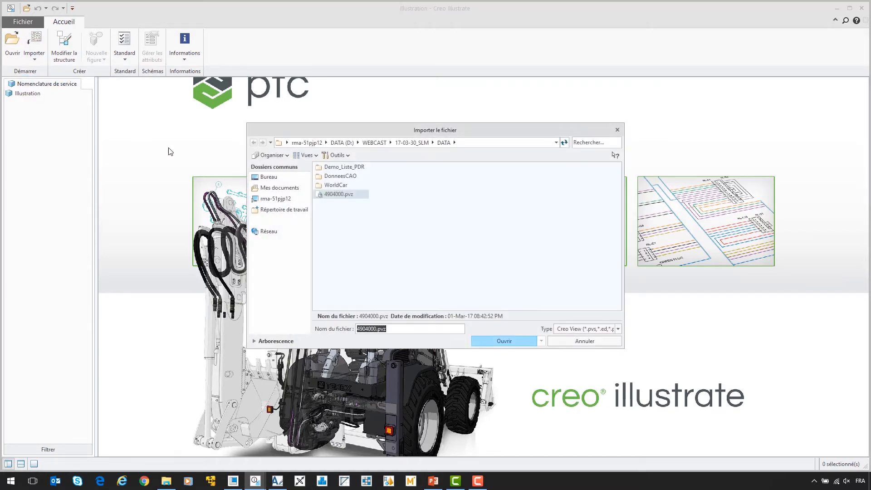
click(501, 341)
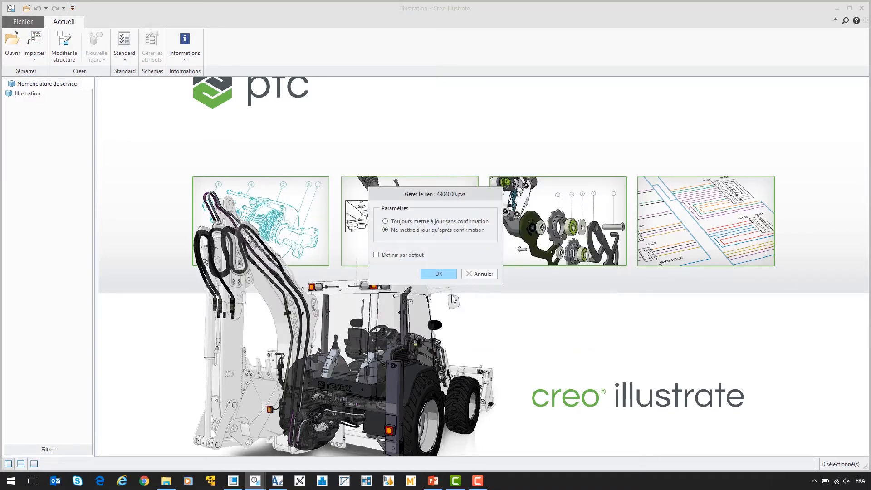
click(438, 274)
click(292, 163)
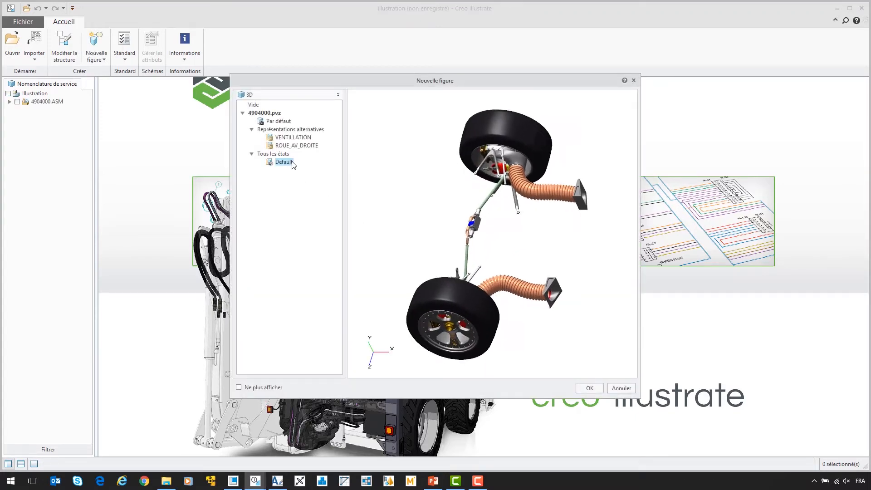
click(588, 389)
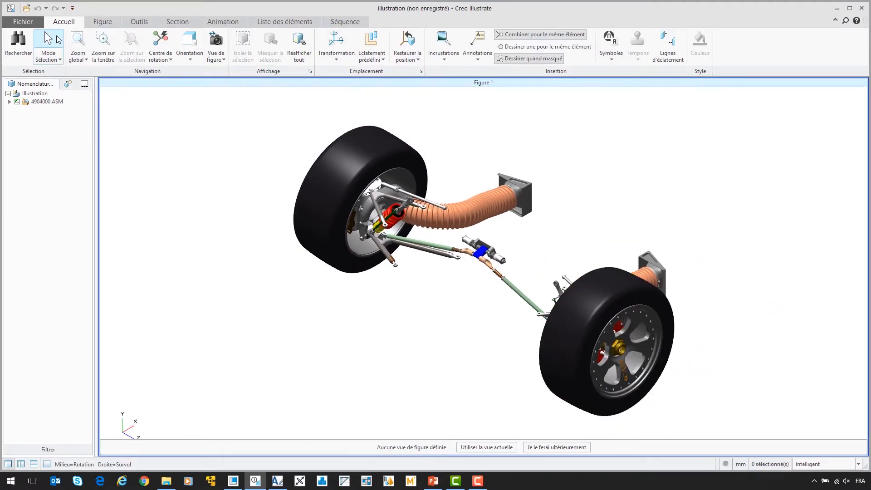
Open Illustration.c3di from the Demo_Liste_PDR folder without saving the current illustration.
click(30, 12)
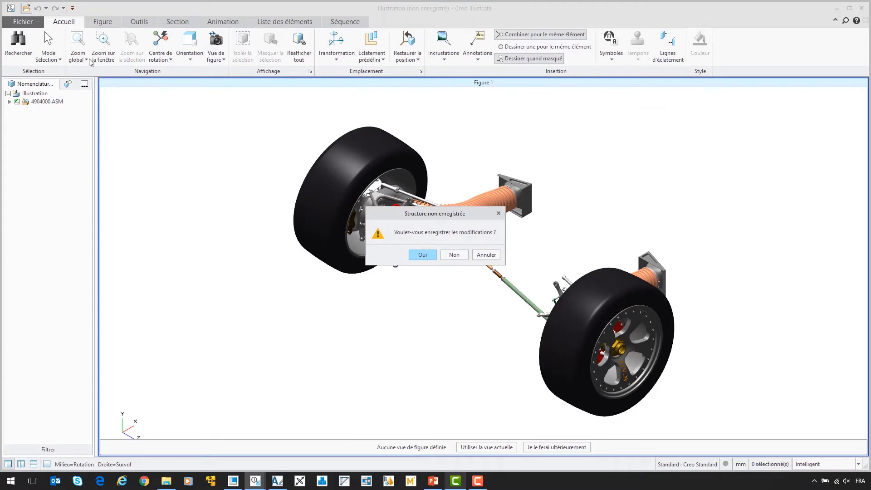
click(455, 255)
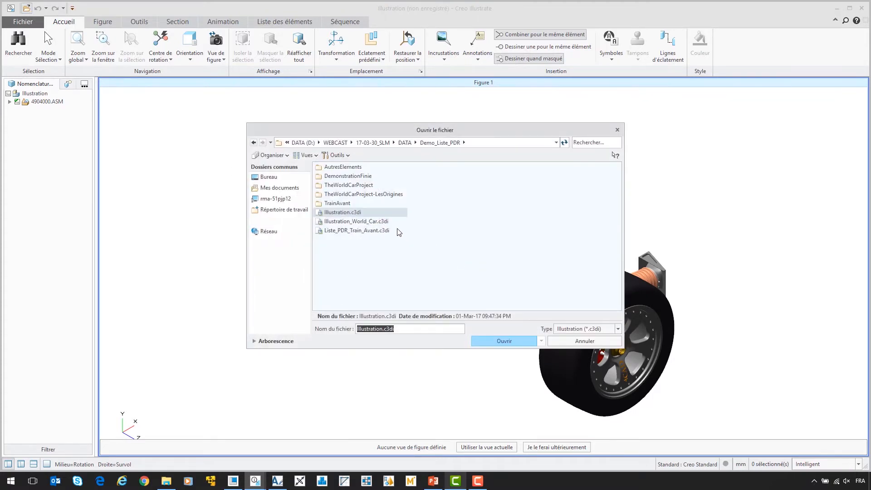
click(372, 214)
double_click(372, 213)
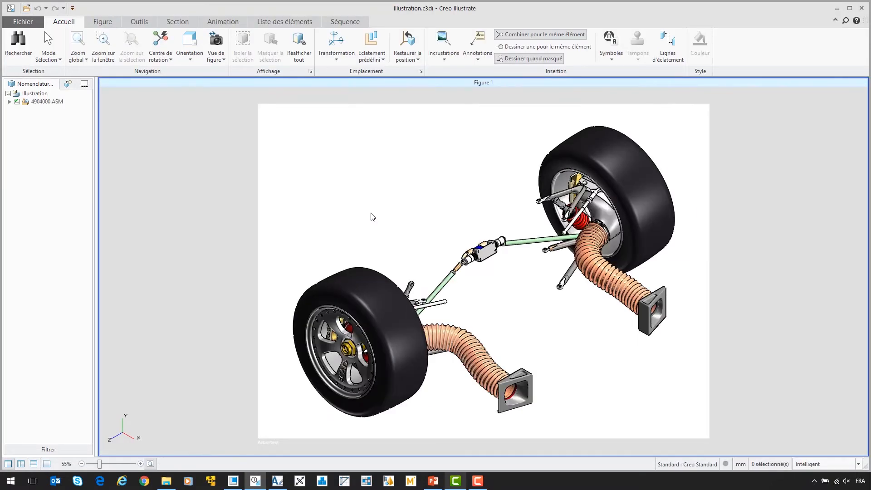
Display the illustration's figures, view Figure 2 and open Figure 3.
click(67, 84)
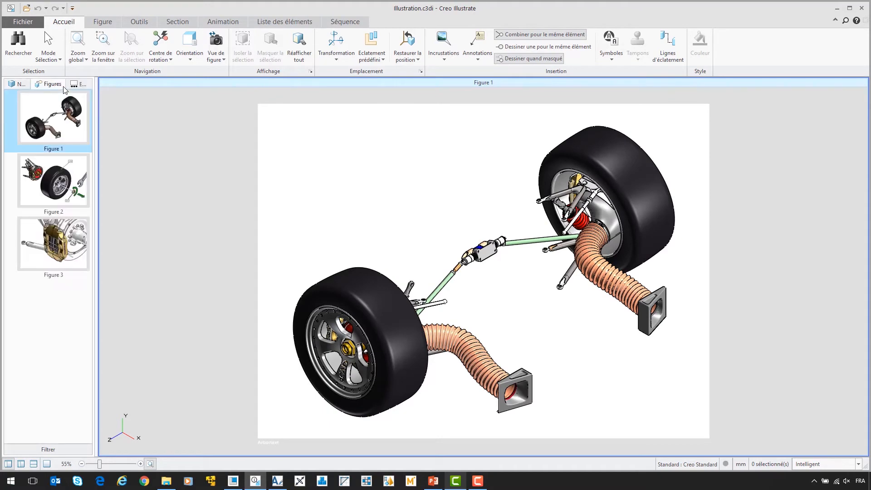
click(62, 185)
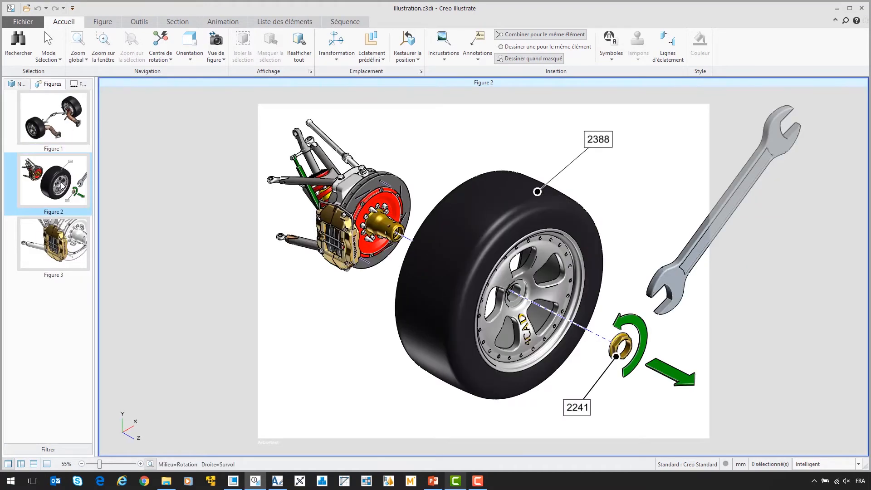
click(68, 240)
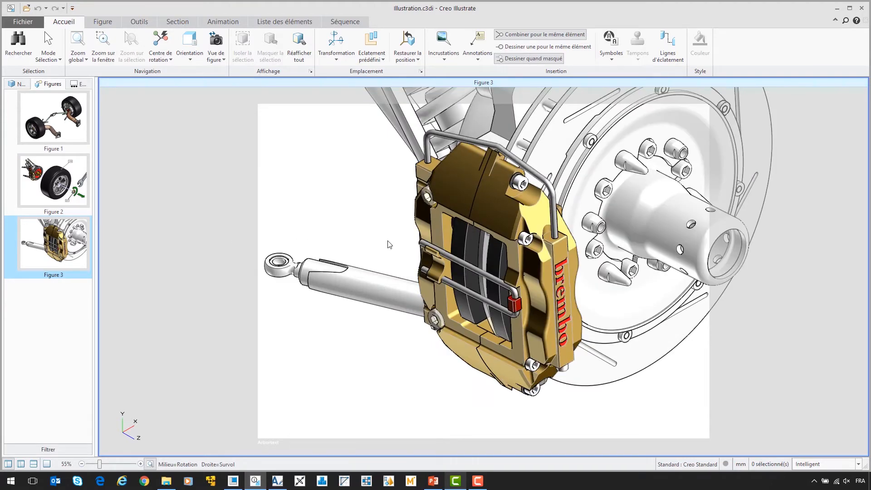
Start transforming the brake caliper's wire clip, using the cylindrical face of its bent end as the reference.
click(421, 247)
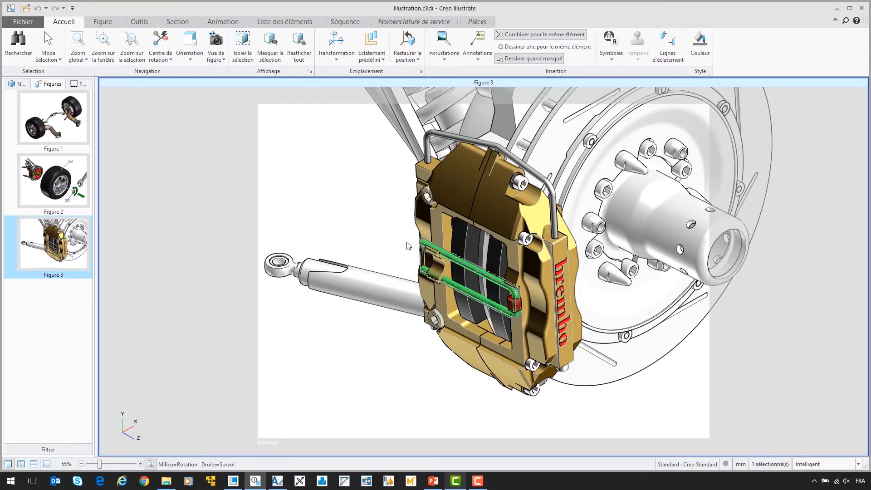
key(ctrl+t)
right_click(407, 242)
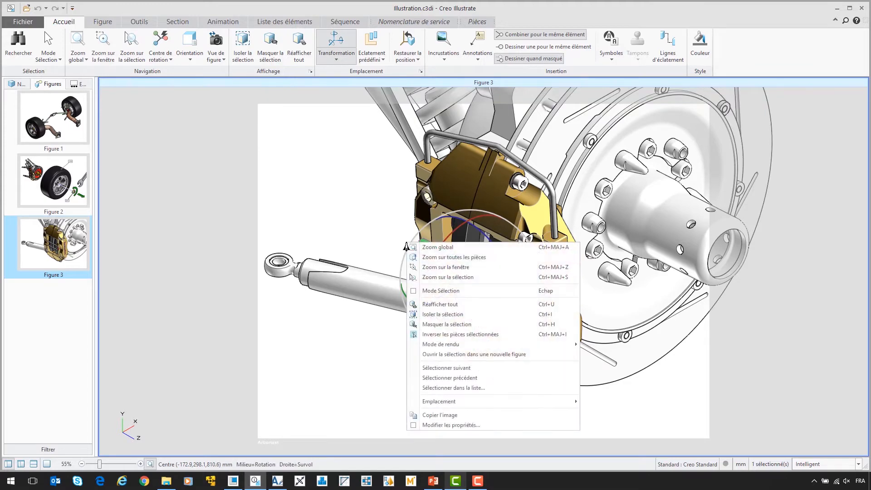
mouse_move(544, 402)
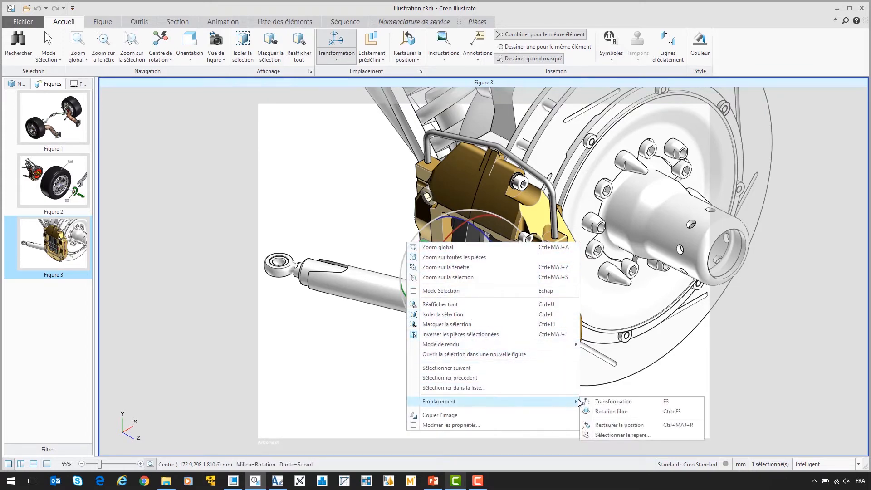
click(612, 433)
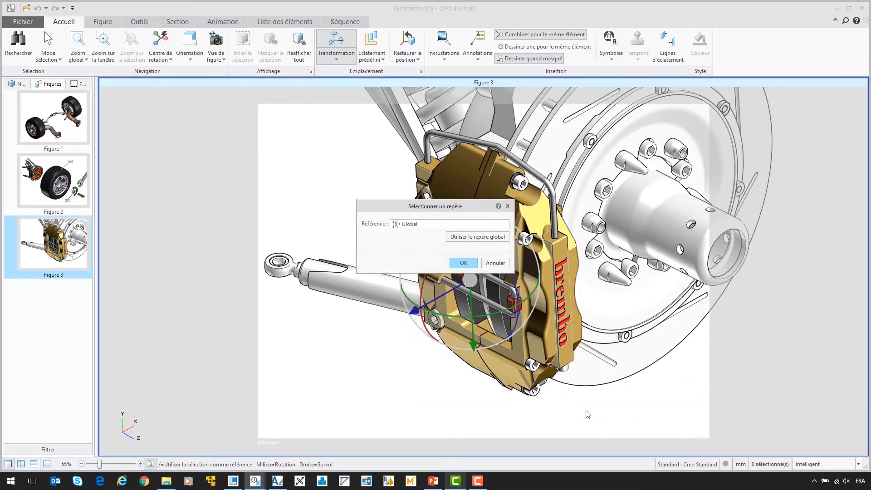
scroll(518, 299, up, 4)
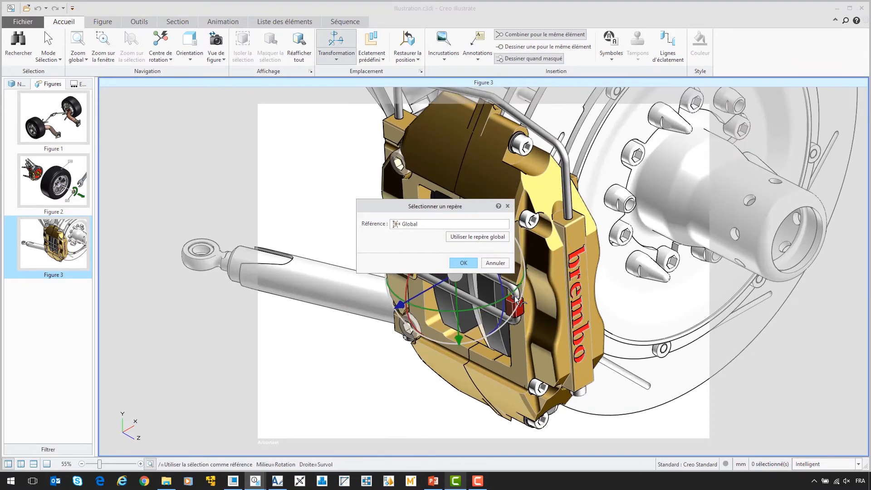
scroll(518, 301, up, 1)
click(516, 298)
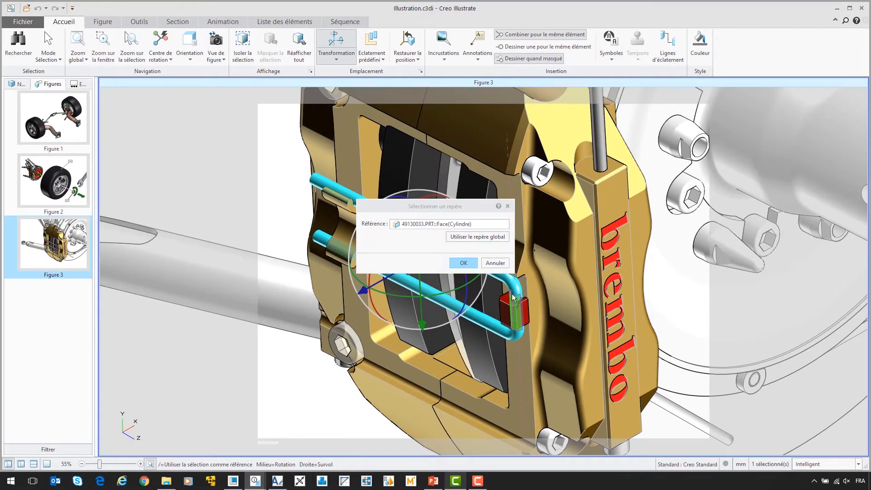
click(463, 263)
Rotate the wire clip by 150 degrees about the reference cylinder's axis so it swings away from the brake pads.
scroll(470, 264, down, 4)
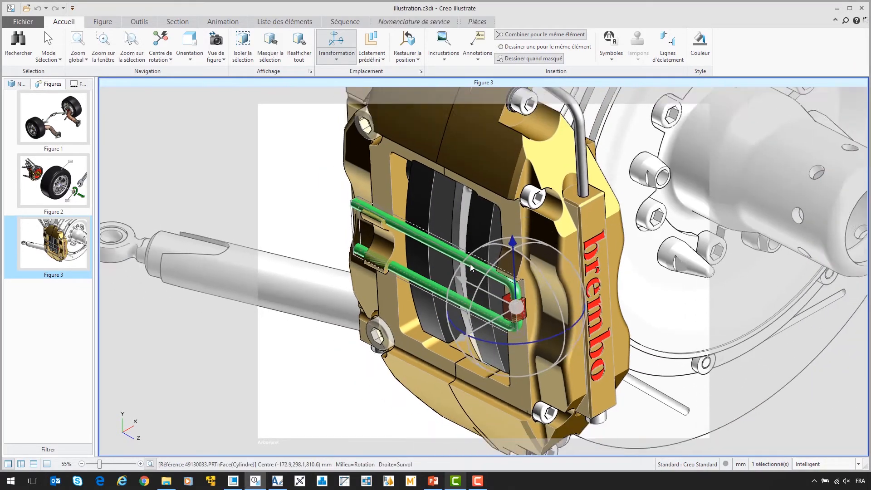
scroll(470, 263, down, 2)
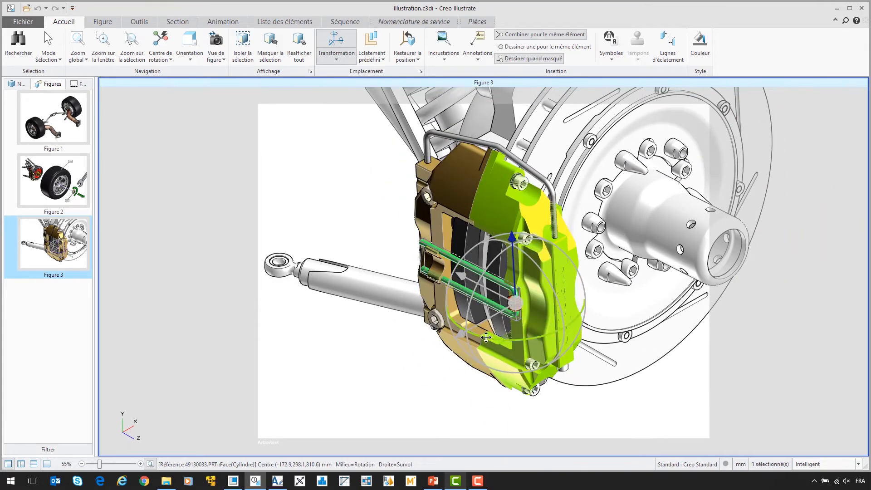
drag(487, 338, 552, 328)
text(150)
key(Return)
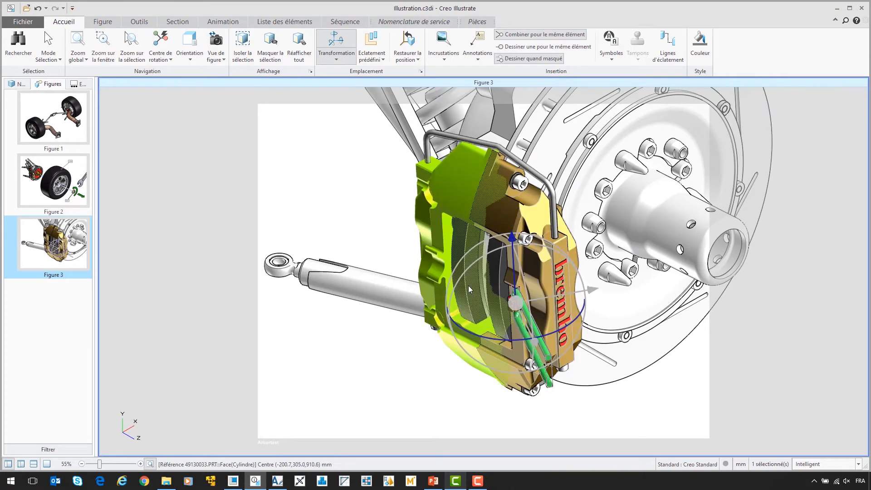
Insert the curved arrow symbol Flèche 1 in front of the caliper, beside the rotated clip.
click(611, 54)
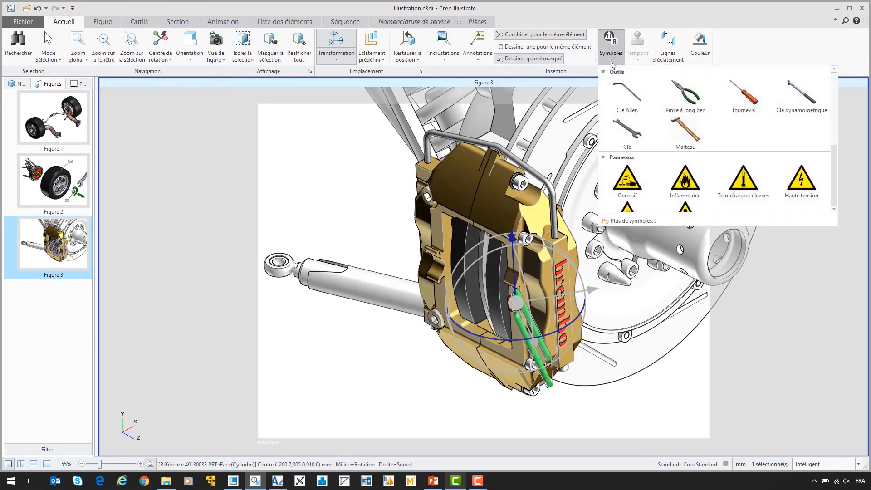
scroll(622, 120, down, 3)
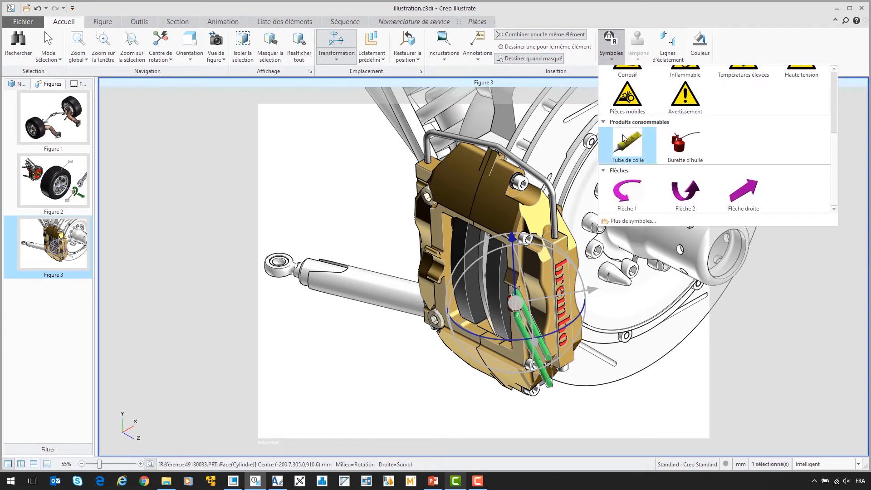
click(628, 192)
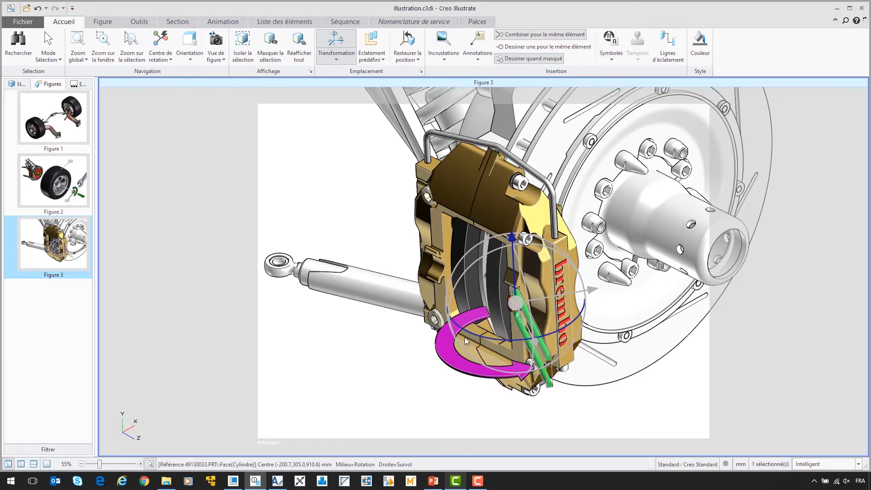
ctrl+click(451, 350)
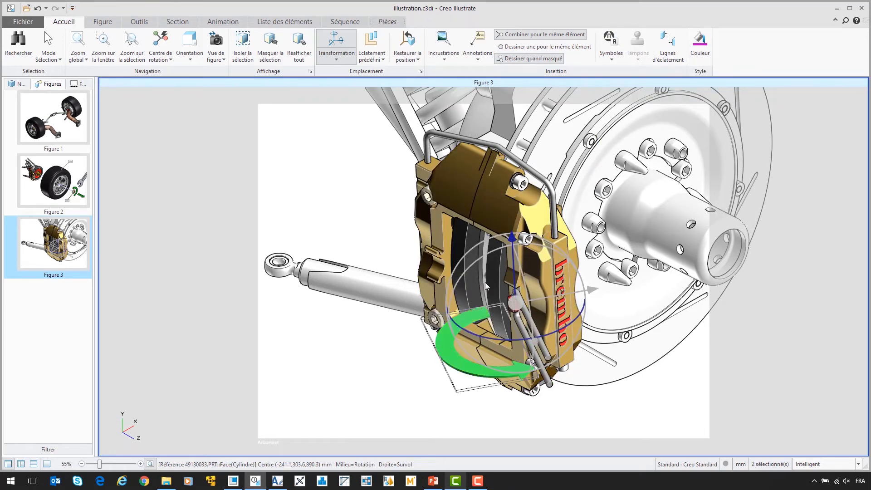
Recolour the curved arrow symbol with the dark green base colour (red 0, green 128, blue 0).
click(699, 44)
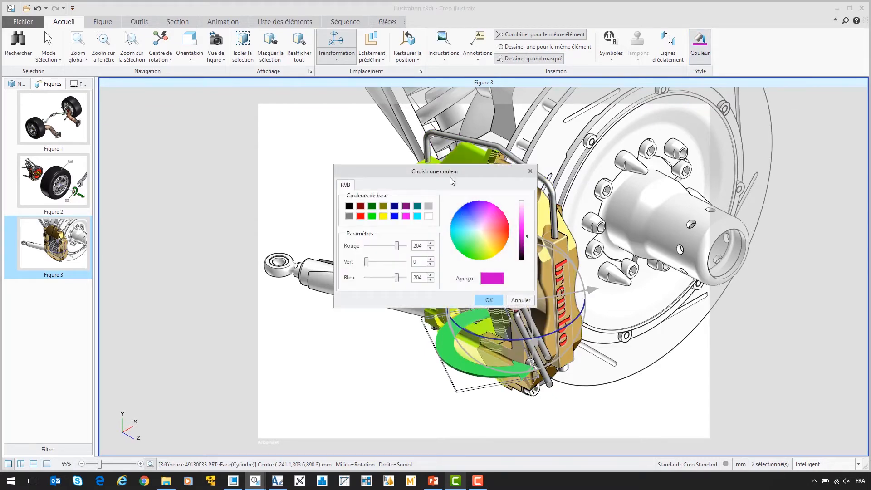
click(372, 206)
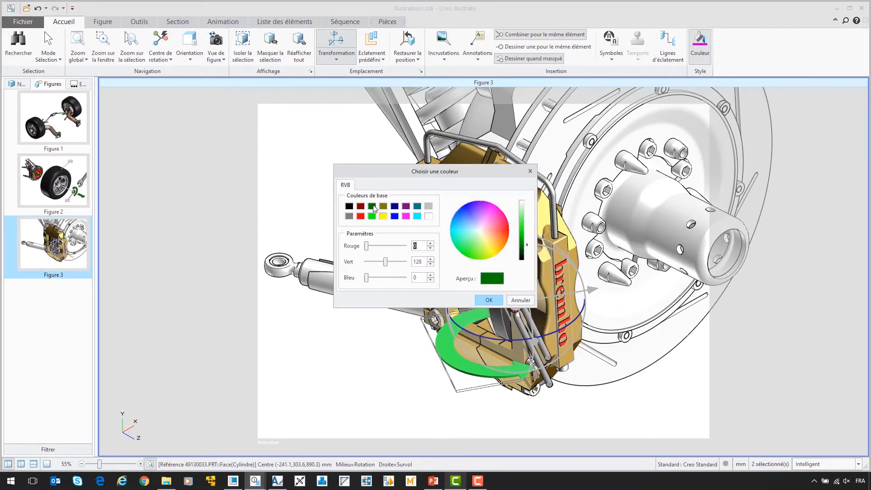
click(489, 300)
click(405, 338)
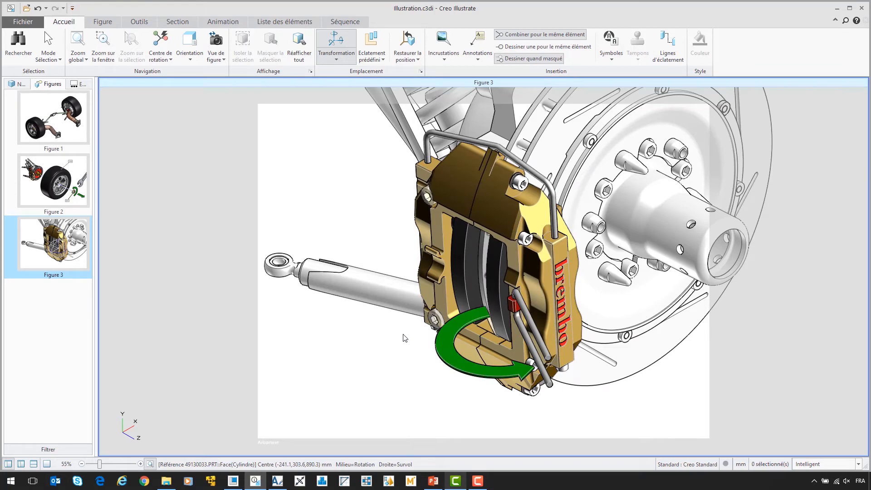
Add an ID callout to the rotated wire clip and place its balloon below the caliper.
click(475, 55)
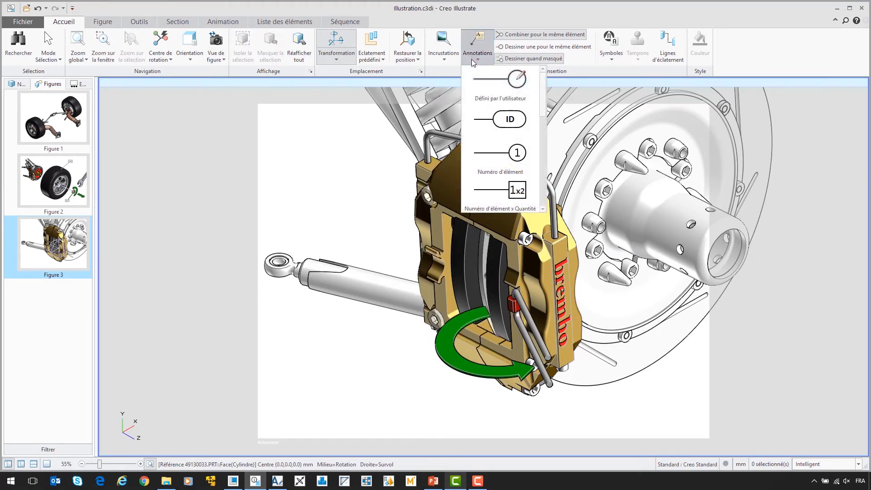
click(491, 122)
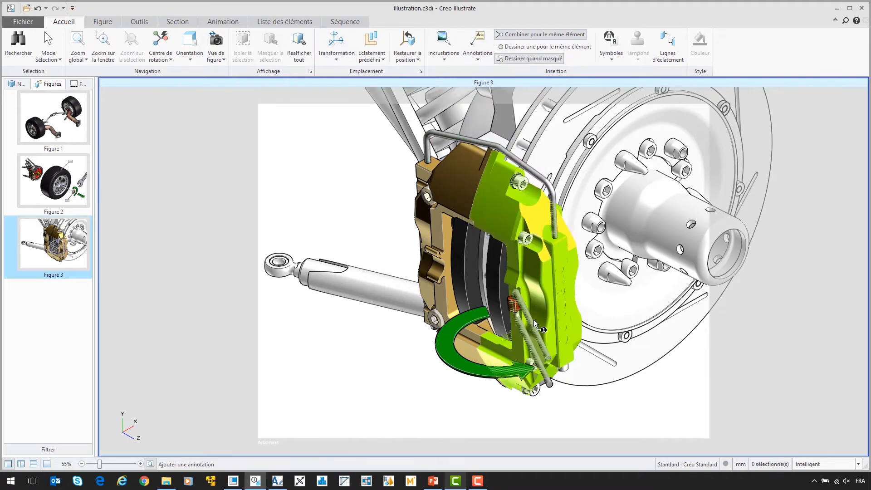
click(544, 386)
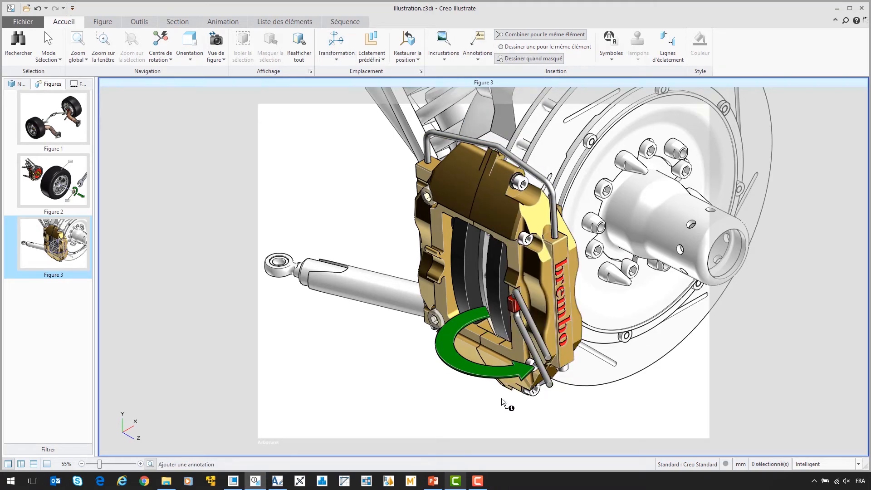
click(473, 417)
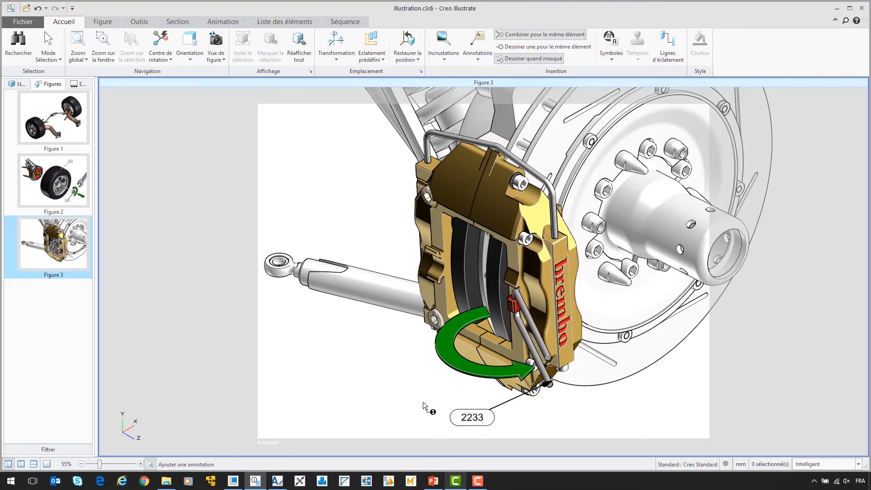
key(Escape)
Duplicate Figure 3 and rename the copy Figure 4.
right_click(57, 251)
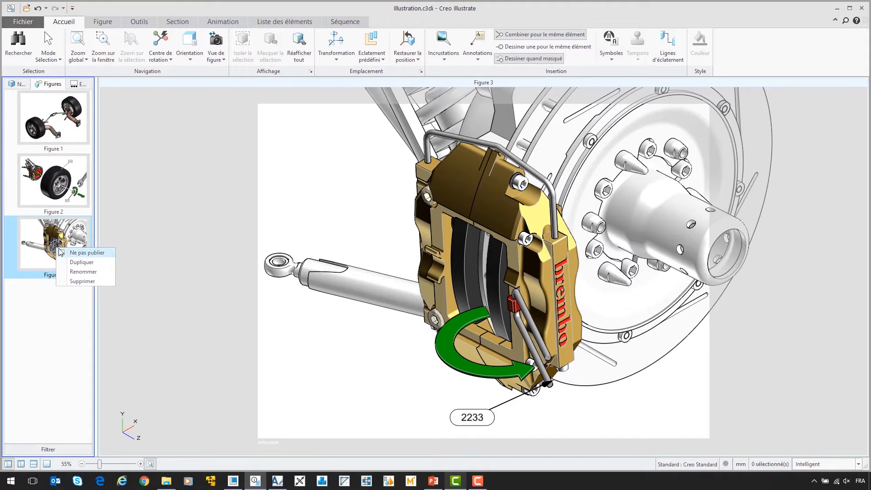
click(82, 262)
right_click(75, 299)
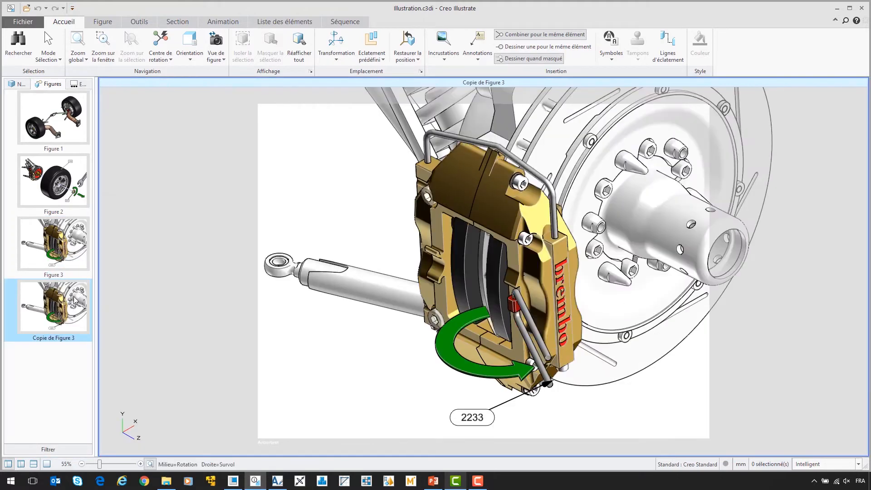
click(103, 324)
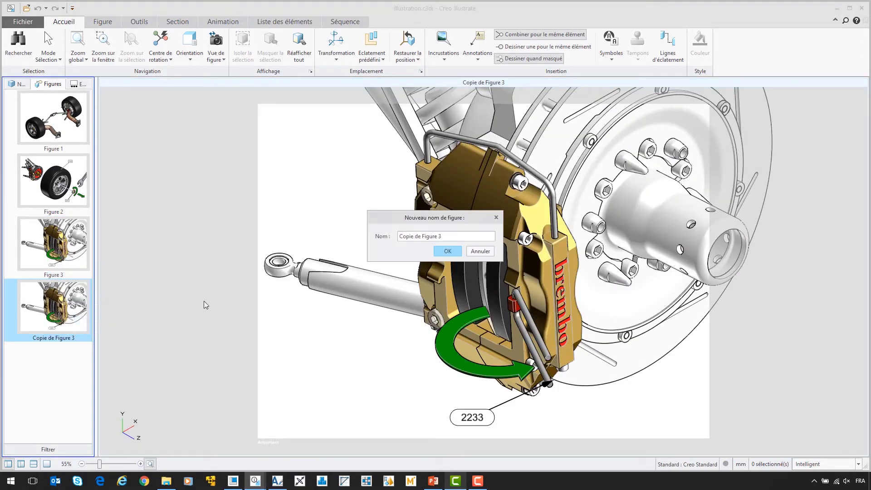
key(BackSpace)
text(4)
drag(422, 236, 392, 238)
key(BackSpace)
click(448, 251)
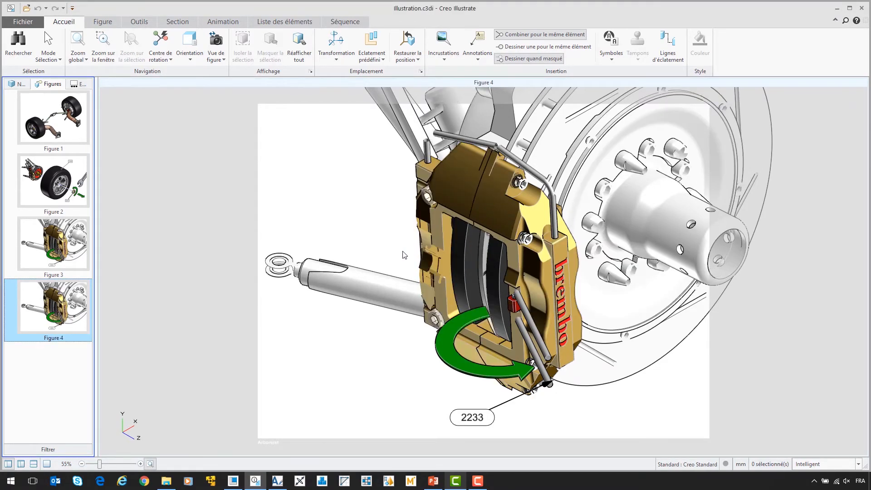
Delete the curved arrow and the callout from Figure 4, and ghost all brake caliper parts except the two brake pads.
click(445, 352)
key(Delete)
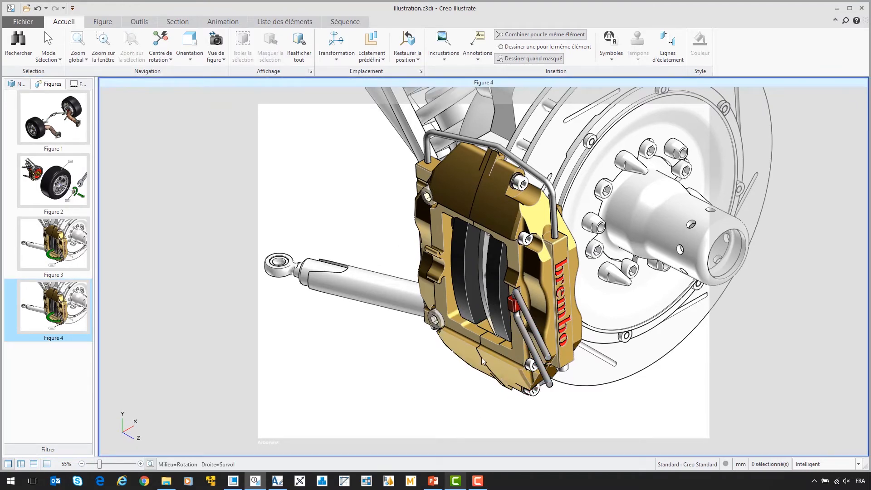
drag(368, 109, 616, 431)
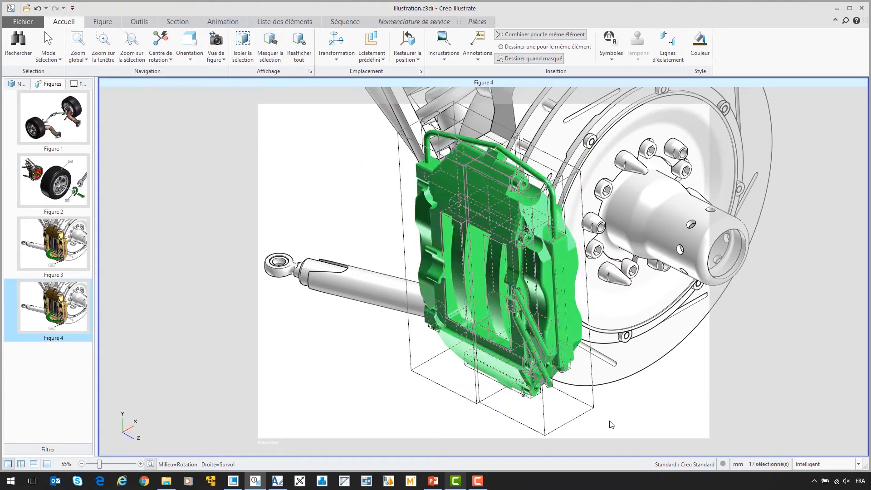
ctrl+click(499, 305)
ctrl+click(462, 295)
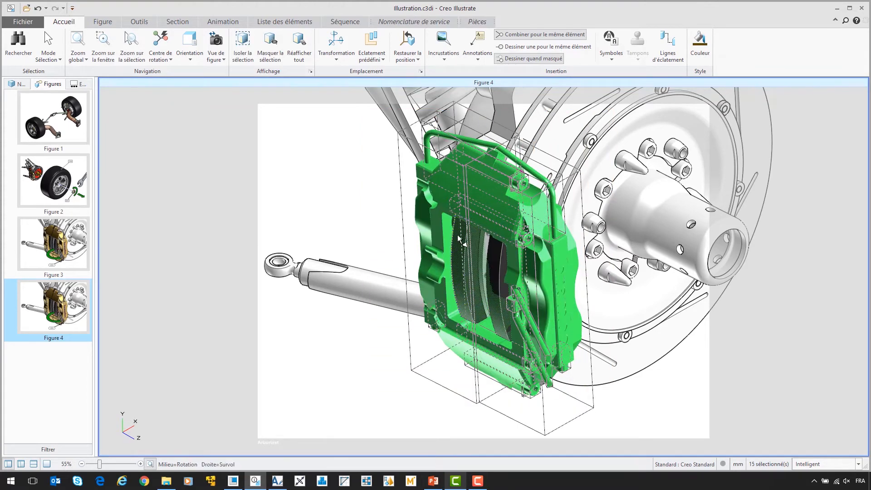
click(479, 22)
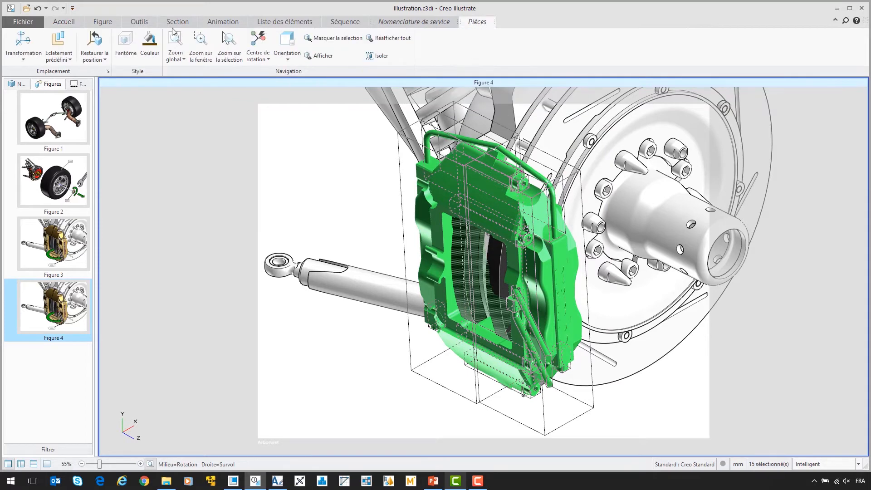
click(125, 44)
click(313, 180)
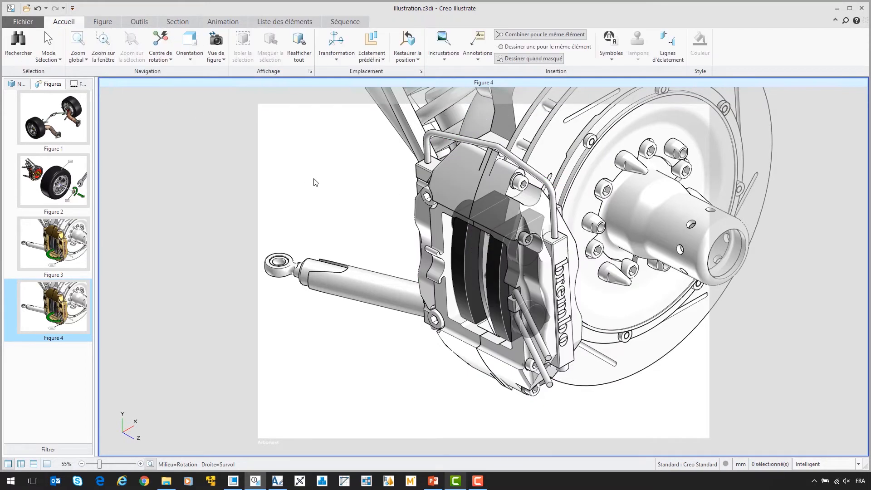
Move both brake pads together out of the caliper, in front of the control arm.
click(502, 264)
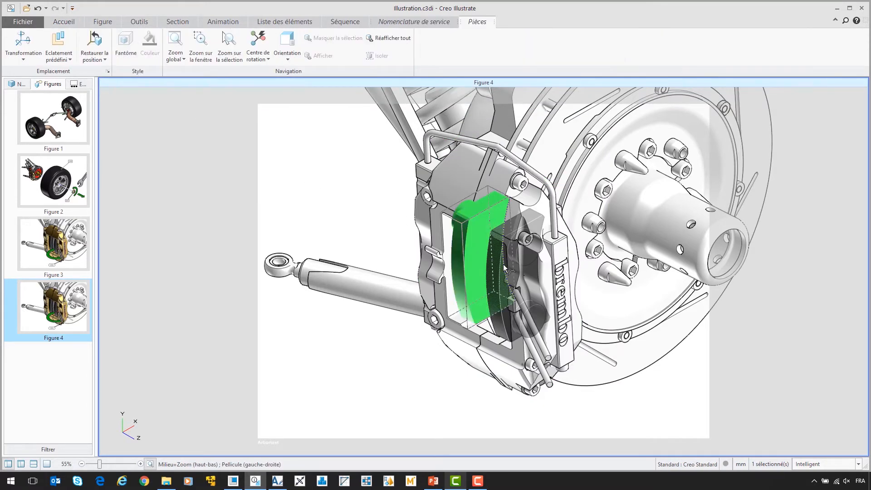
ctrl+click(467, 260)
key(t)
drag(520, 255, 402, 334)
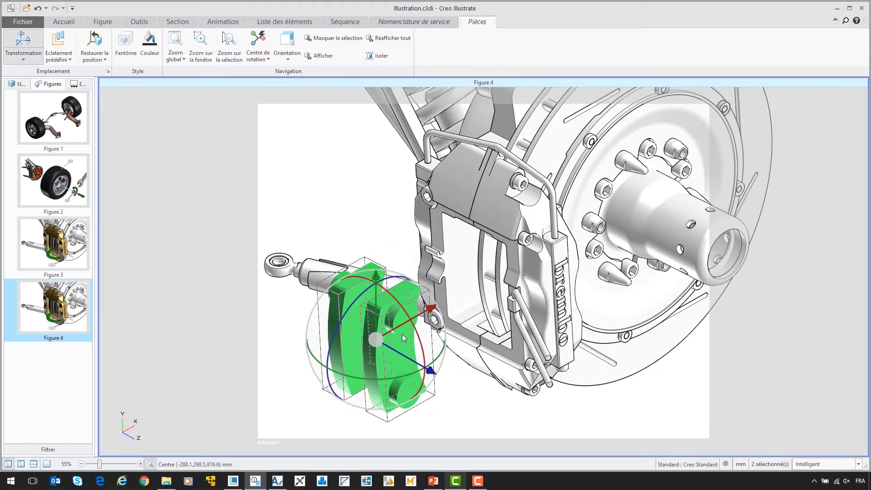
Add explode lines linking the two moved brake pads to their original positions in the caliper.
click(78, 23)
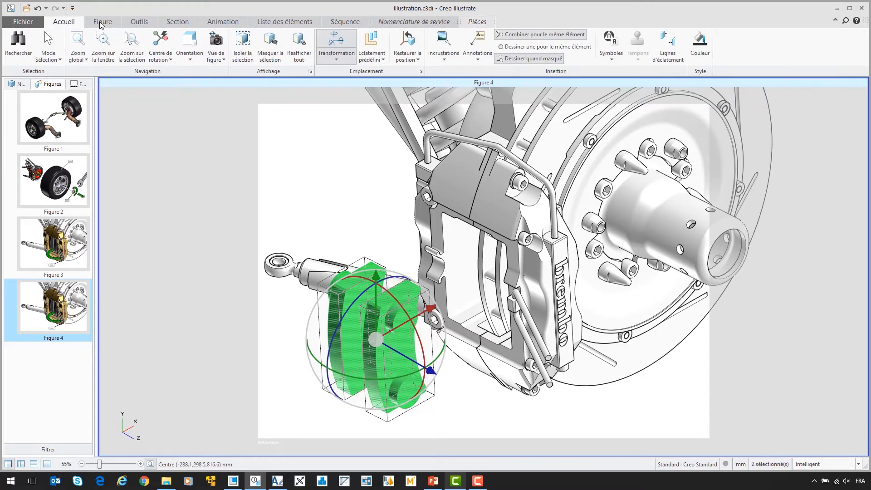
click(673, 48)
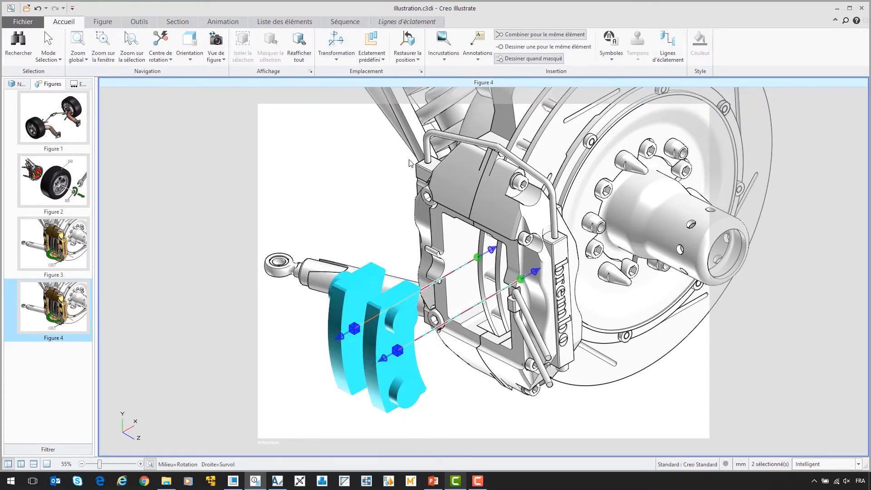
key(Escape)
Add an ID callout to the left brake pad, with its balloon below and to the left of it.
click(478, 43)
click(494, 119)
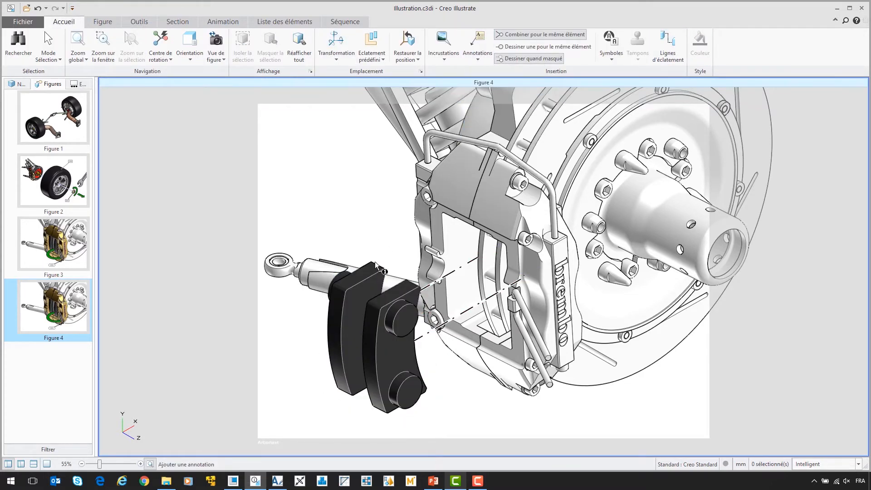
click(336, 348)
click(297, 402)
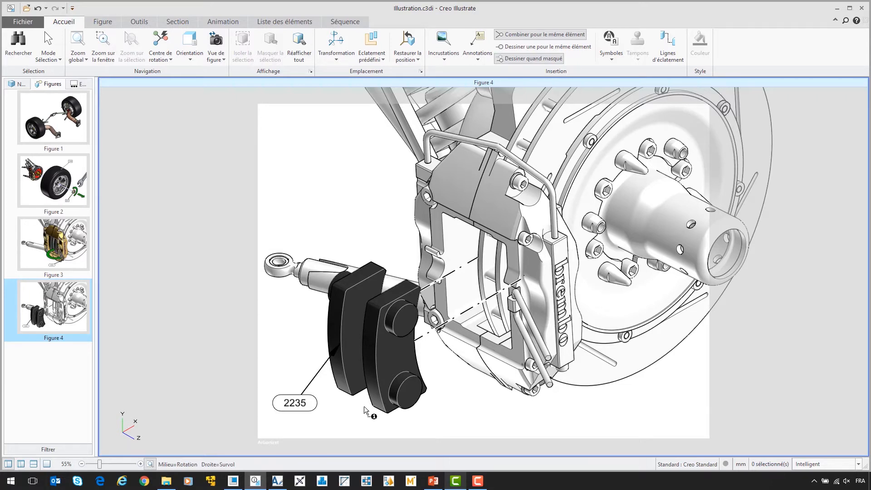
Add Portugais (Brésil) to the target languages in the illustration's localisation settings.
click(139, 23)
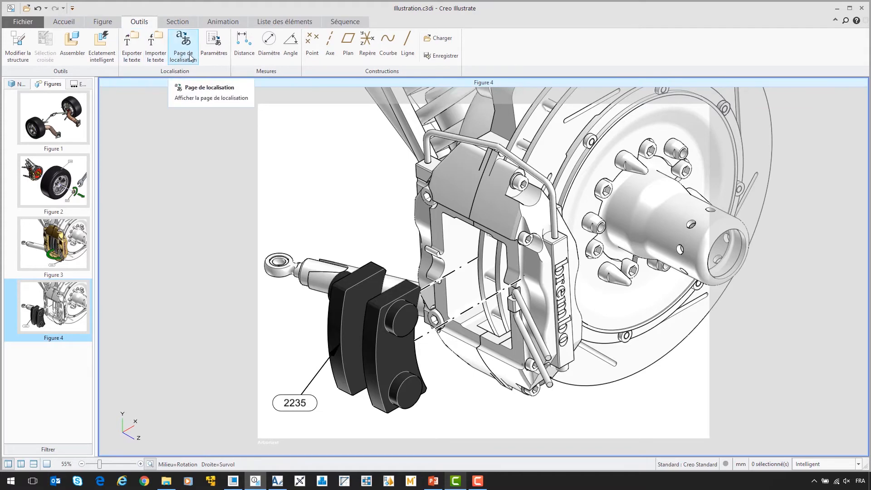
click(211, 55)
click(355, 200)
click(338, 222)
scroll(341, 240, down, 1)
click(341, 244)
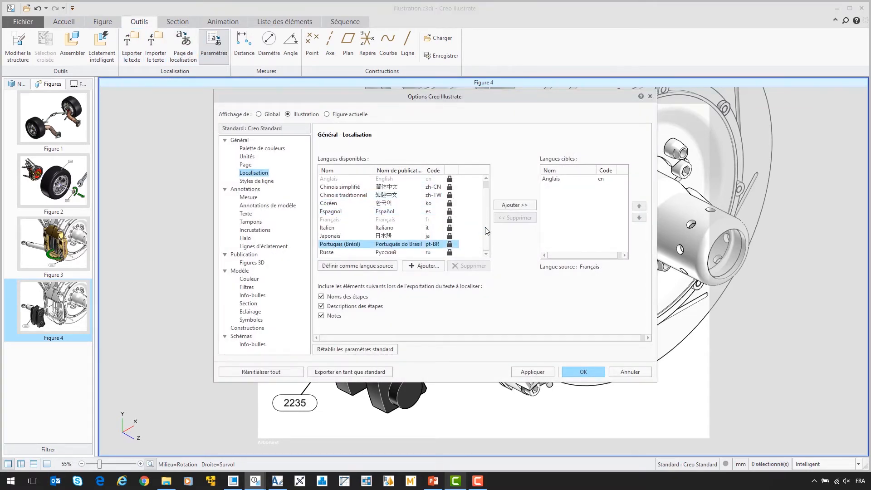
click(514, 205)
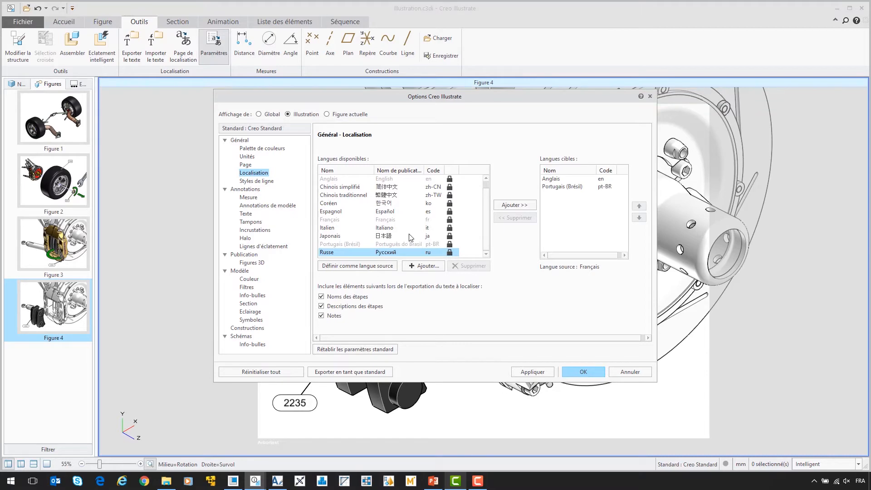
click(572, 371)
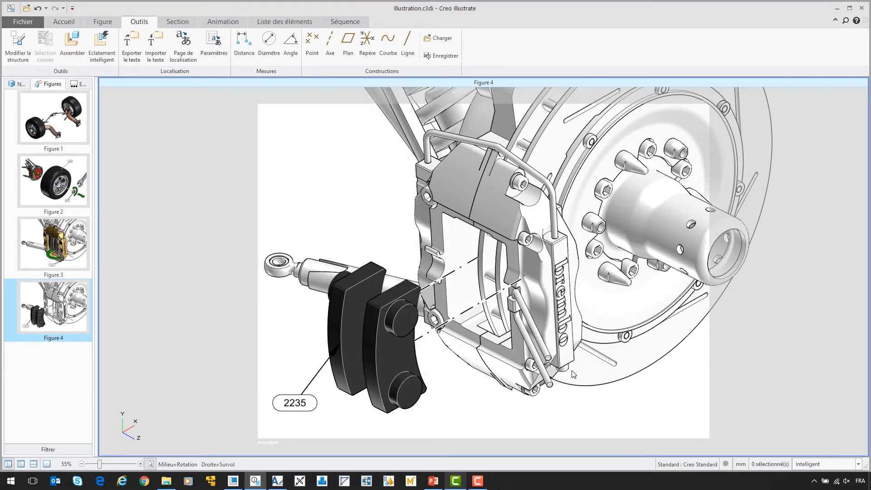
Publish the illustration as a PVZ file named Illustration in the Demo_Liste_PDR folder.
click(25, 22)
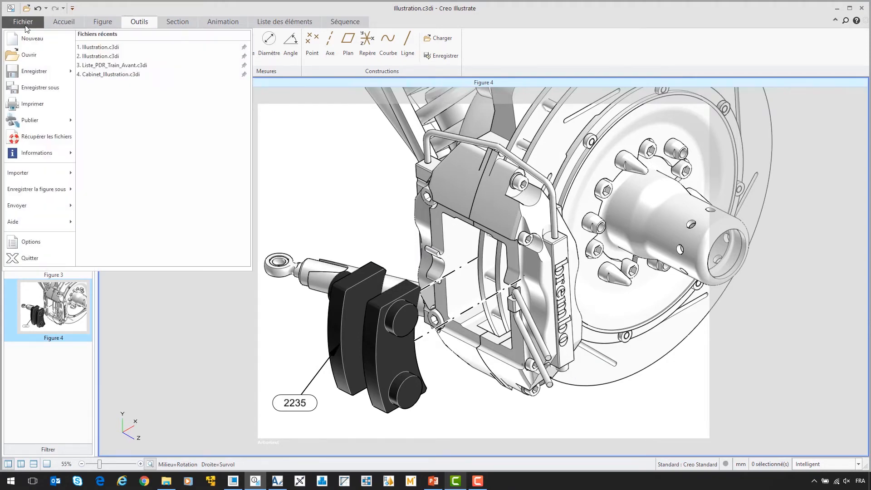
click(50, 124)
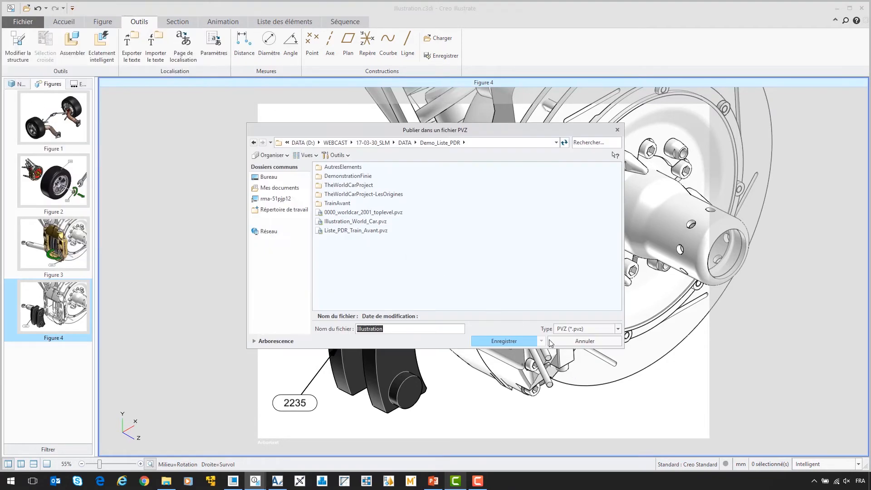
click(521, 341)
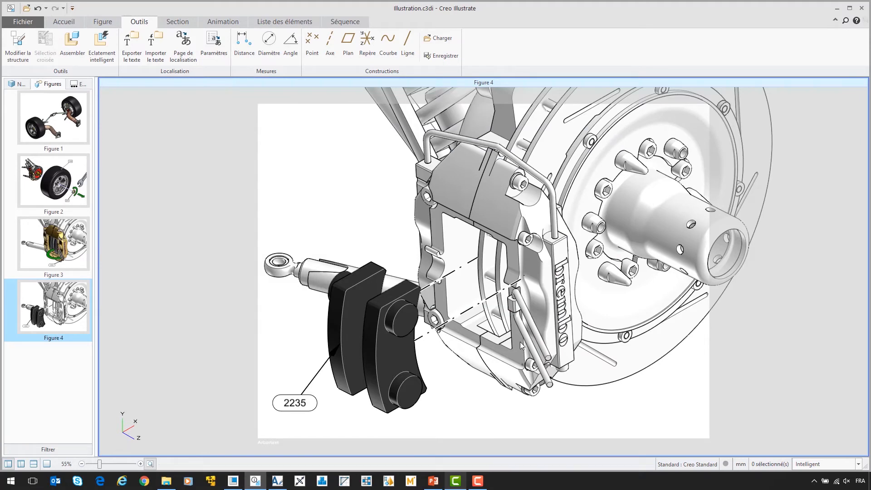
Add an image publishing option named JPG in JPEG format for 3D figures and enable it for Figure 3.
click(23, 21)
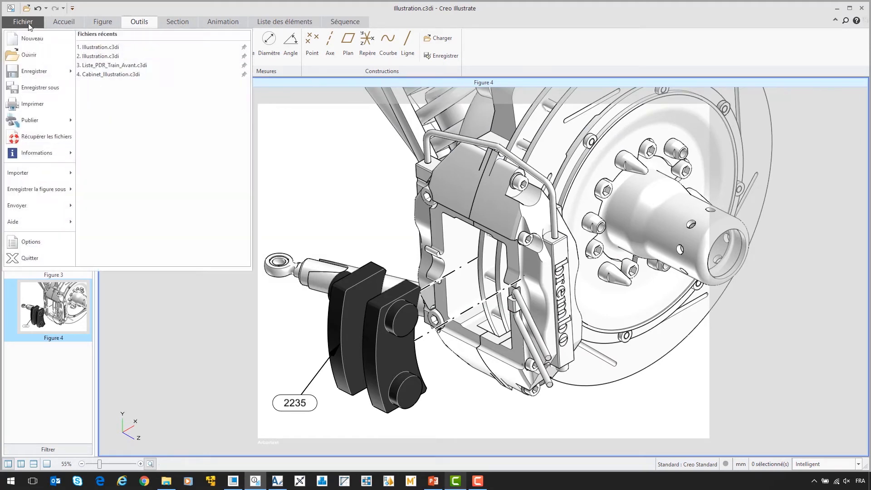
mouse_move(51, 121)
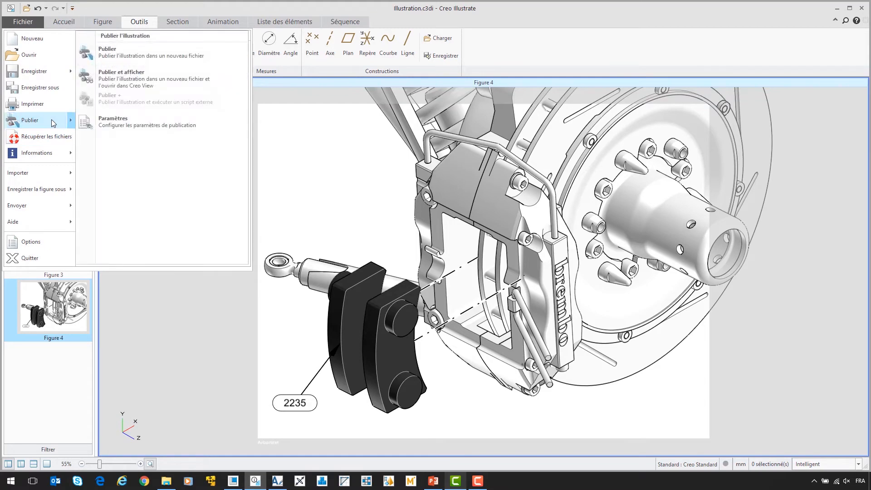
click(118, 121)
click(381, 369)
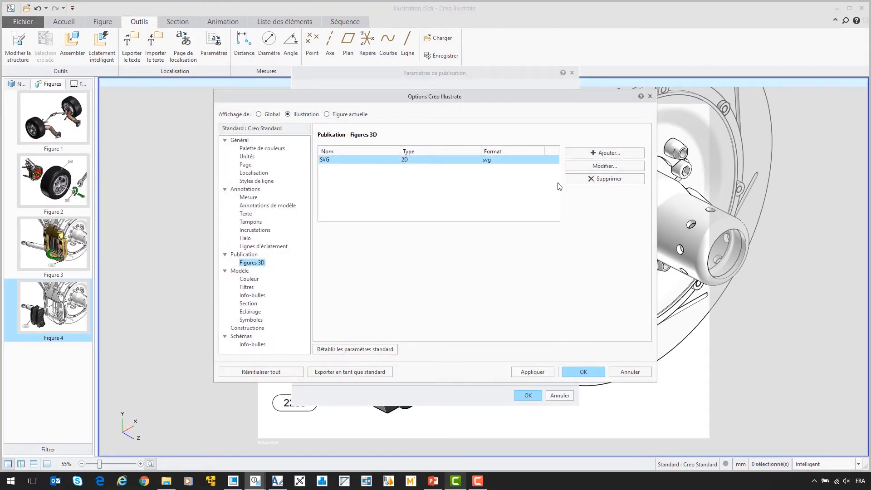
click(582, 155)
click(381, 207)
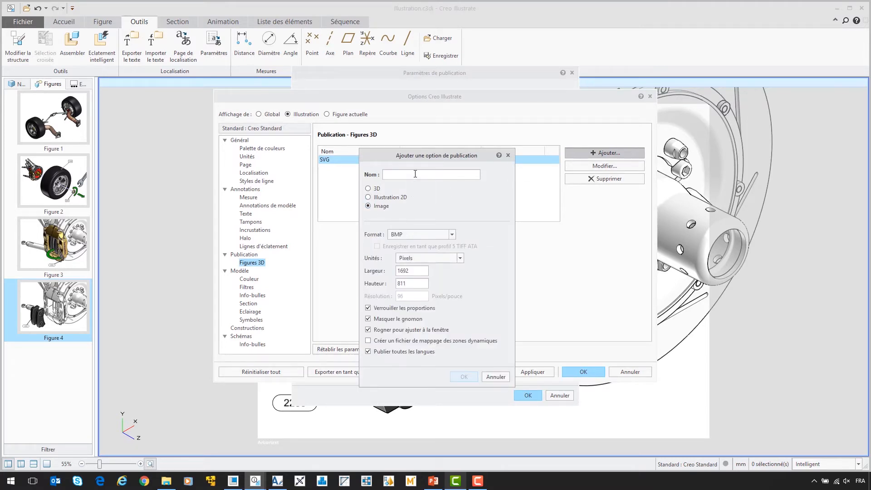
text(JPG)
click(421, 235)
click(424, 257)
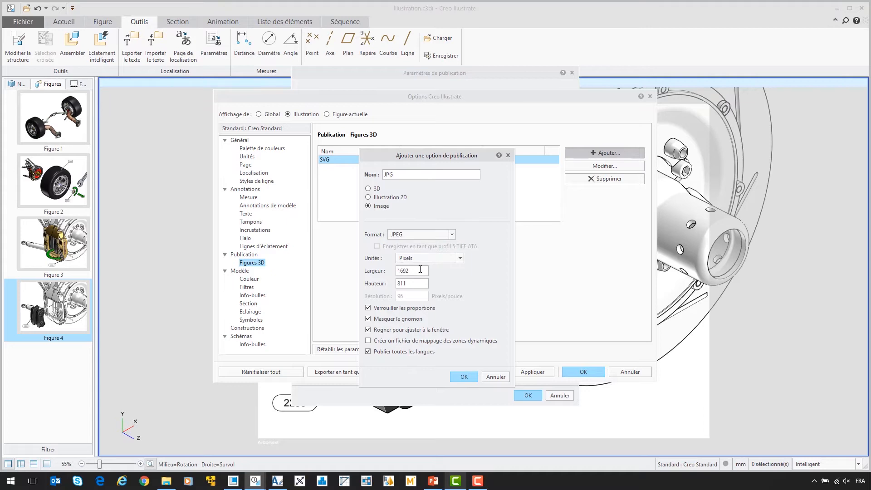
click(462, 377)
click(570, 372)
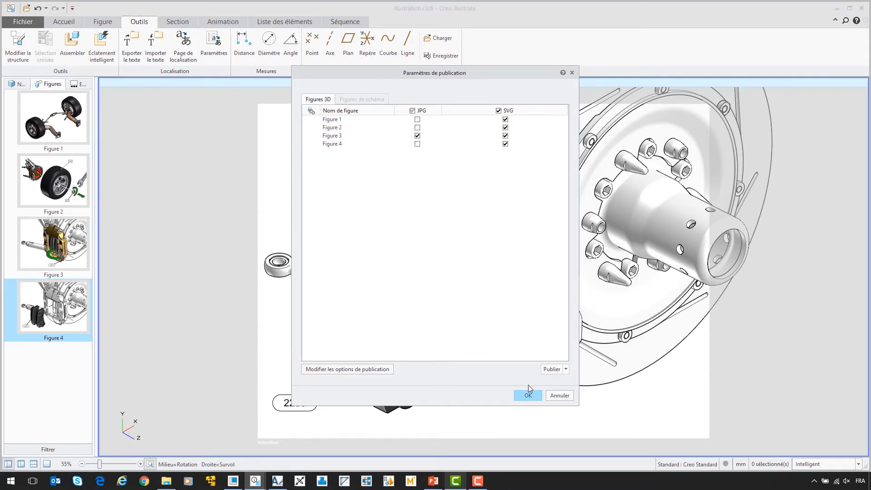
Close the publishing settings, switch to PTC Arbortext Editor and create a Procédure étape par étape document from the Rédaction technique DITA category.
click(558, 395)
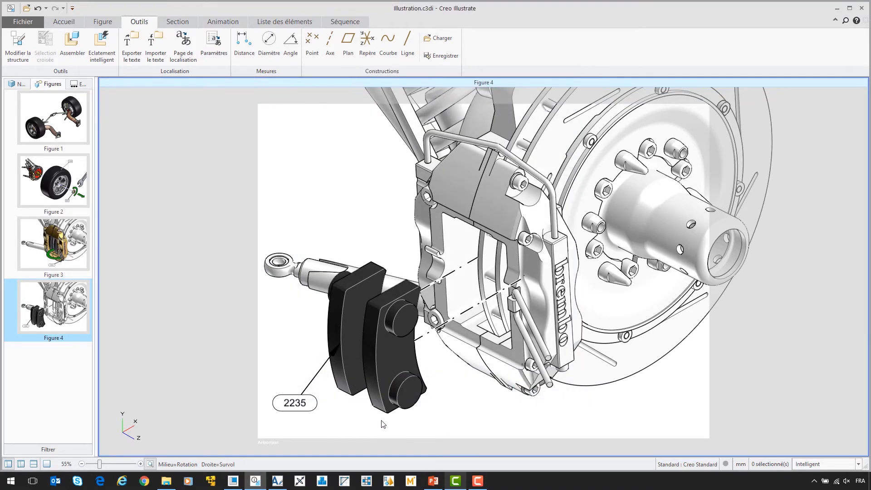
click(277, 480)
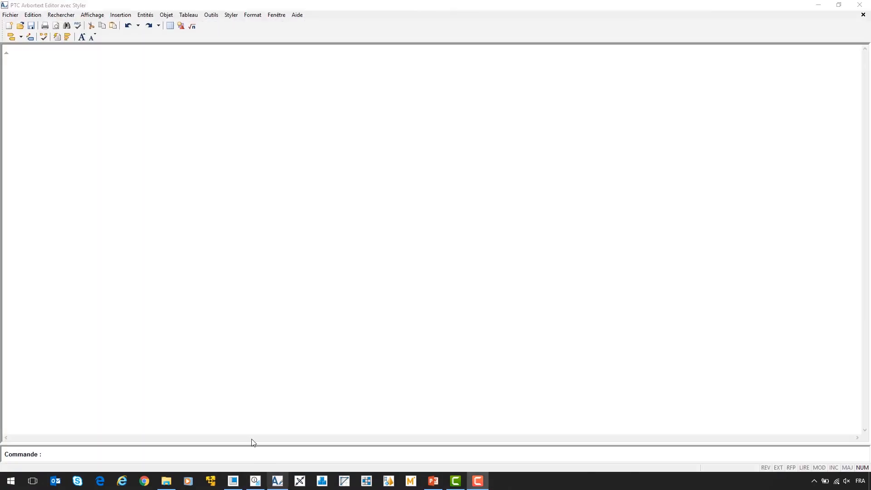
click(10, 27)
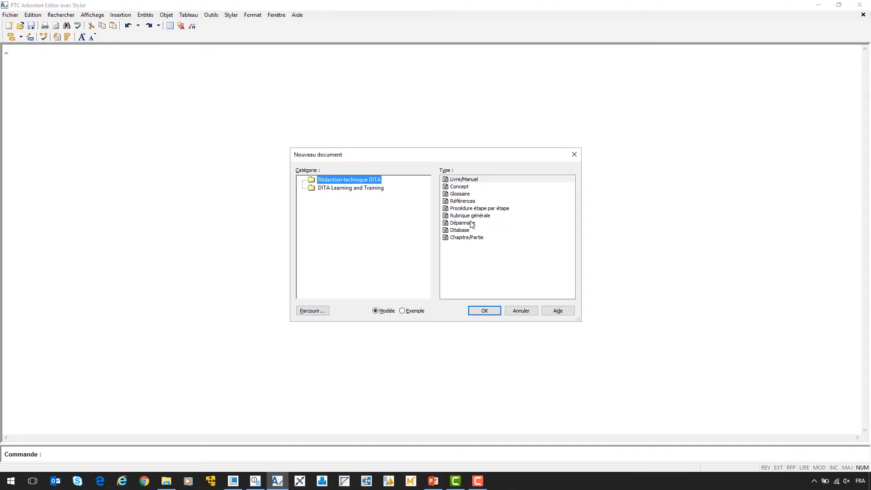
click(489, 210)
click(486, 311)
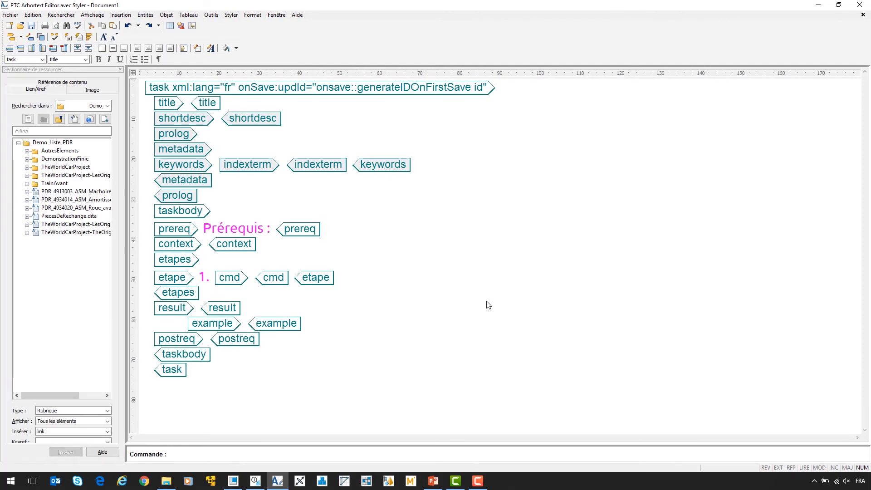
Title the task "Changement des plaquettes de frein", fixing the misspelled words with the spell checker's suggestions Changement and frein.
text(Chan)
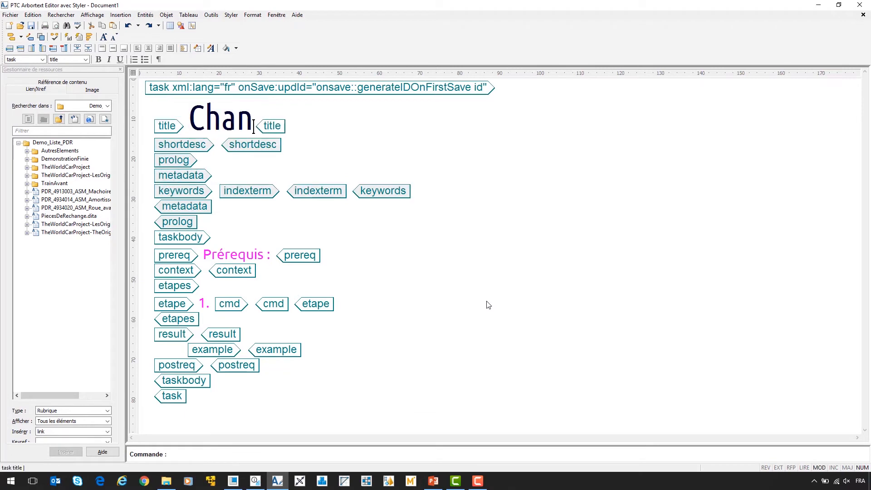
text(jement )
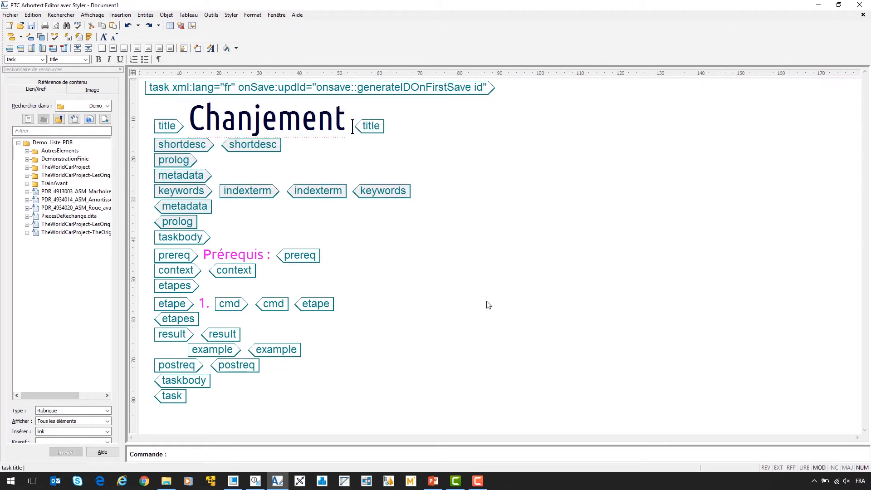
text(des plaque)
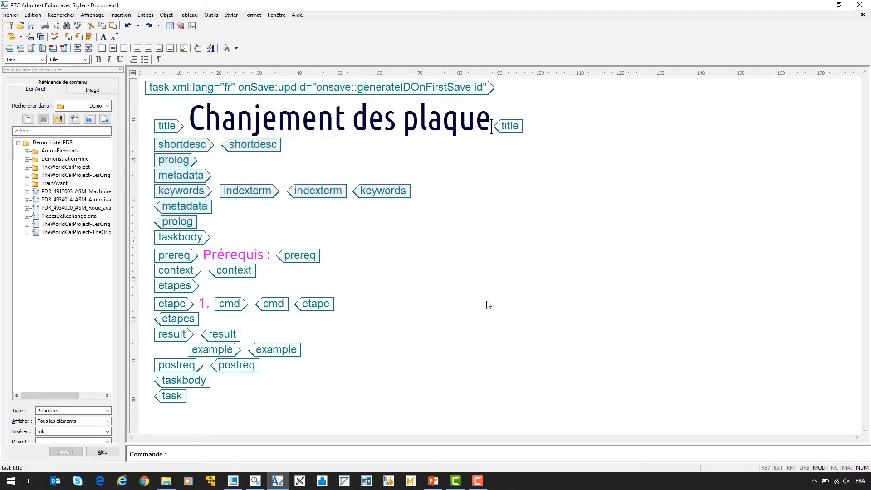
text(ttes de frin)
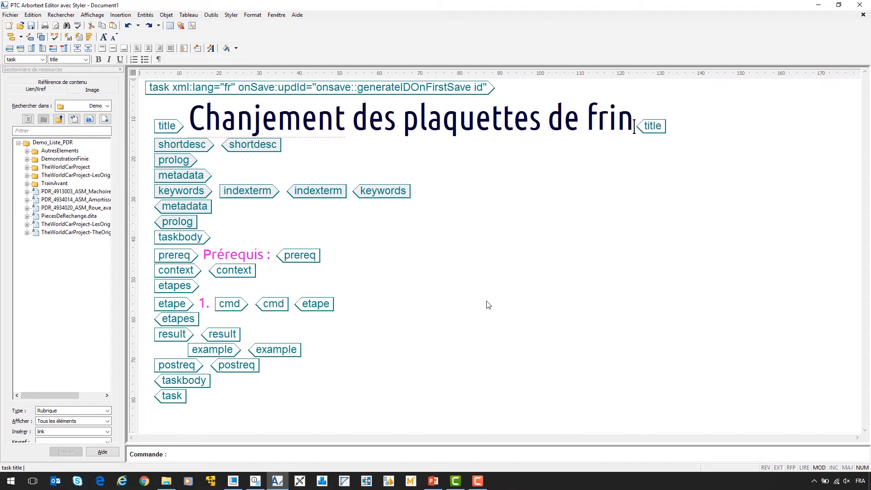
right_click(312, 130)
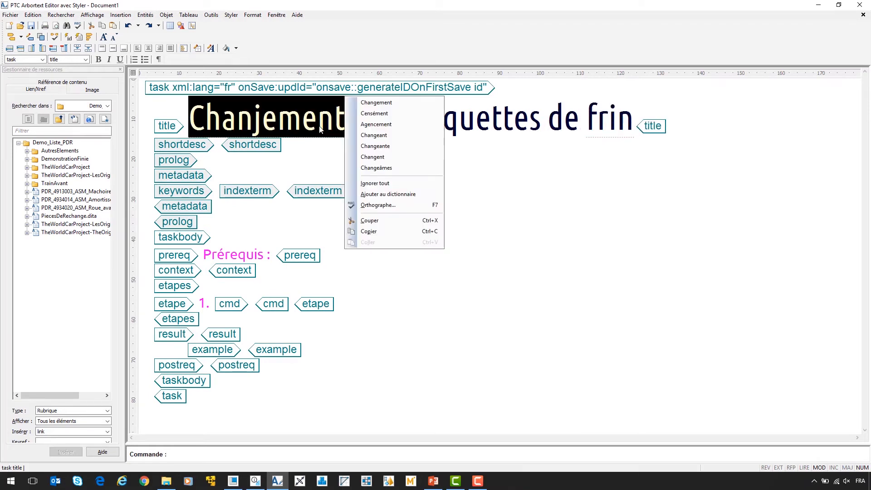
click(376, 103)
right_click(613, 125)
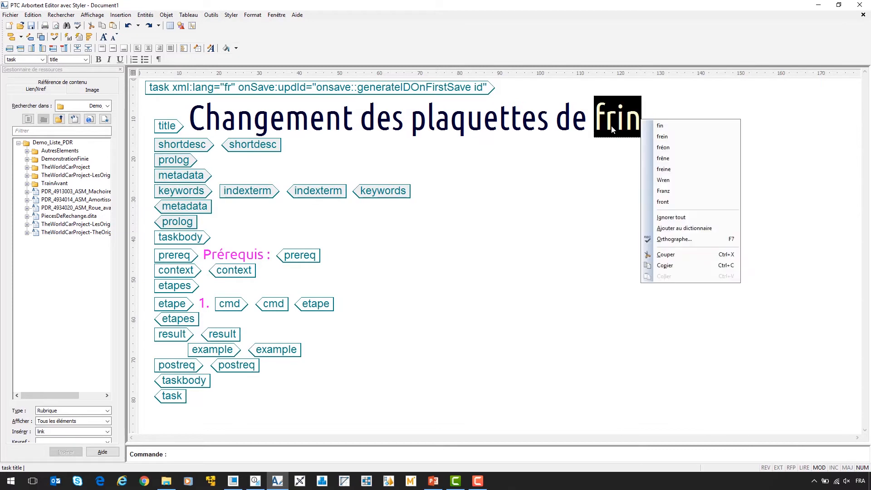
click(663, 137)
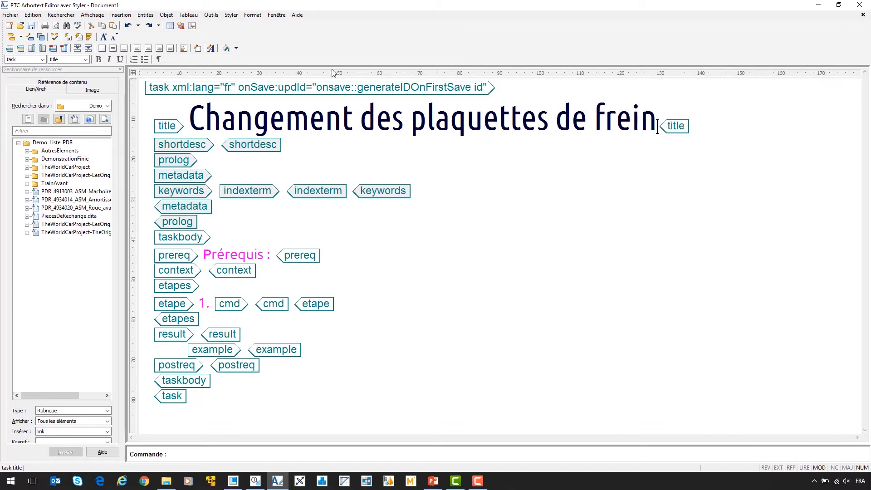
Hide the resource manager and save the document as ChangementPlaquettes in the Demo_Liste_PDR folder.
click(191, 27)
click(31, 26)
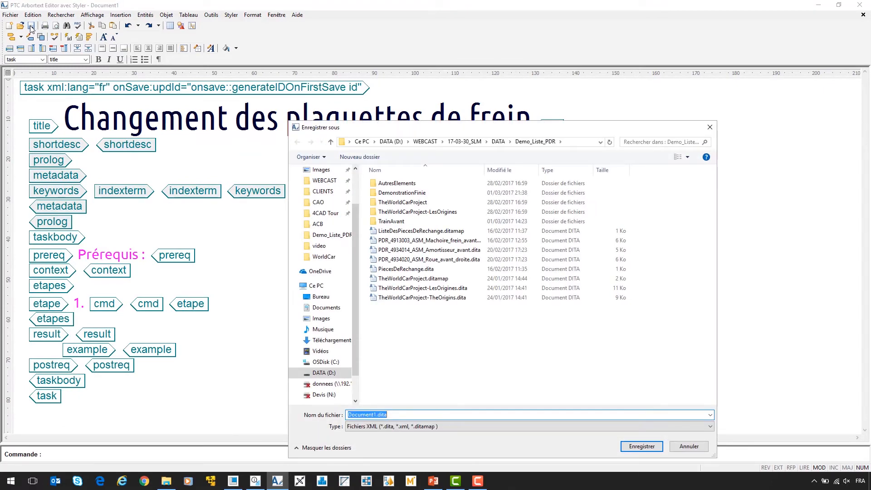
text(ChangementPlaquettes)
key(Return)
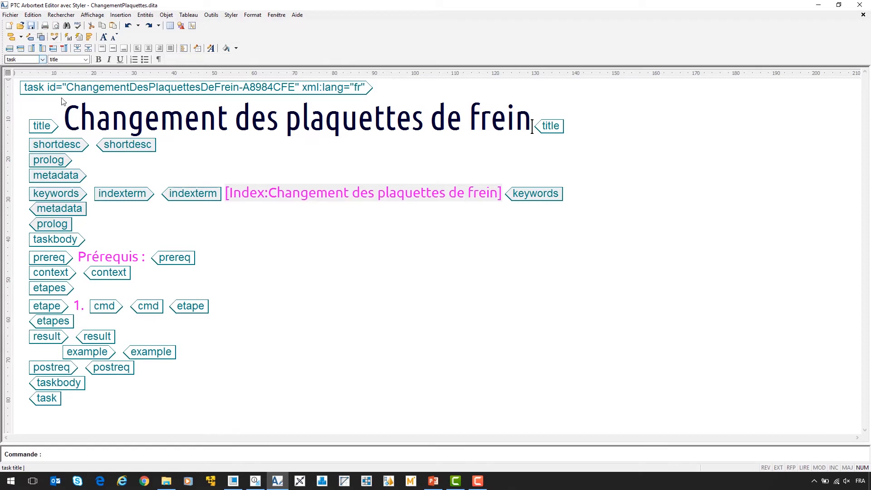
Enter the short description "Etapes à suivre pour procéder au changement des plaquettes de frein.".
click(94, 146)
text(Etapes à suivre pour procéder au changement des plaq)
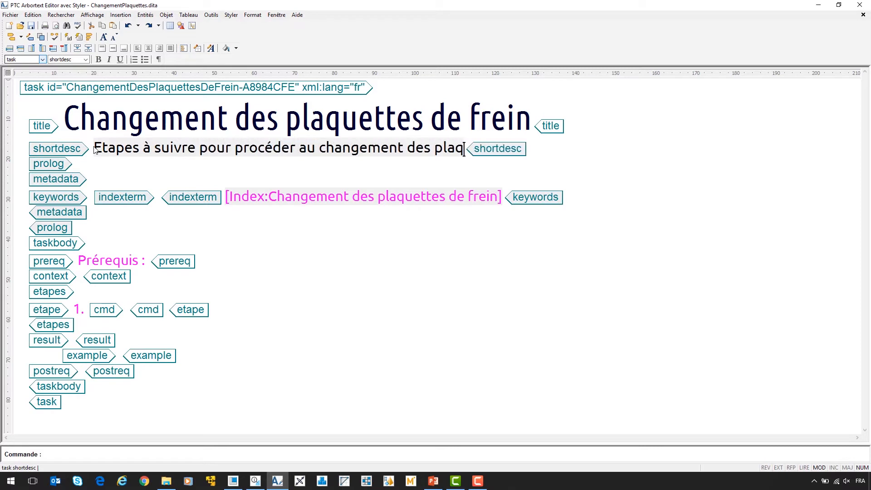
text(uettes de frein.)
click(158, 200)
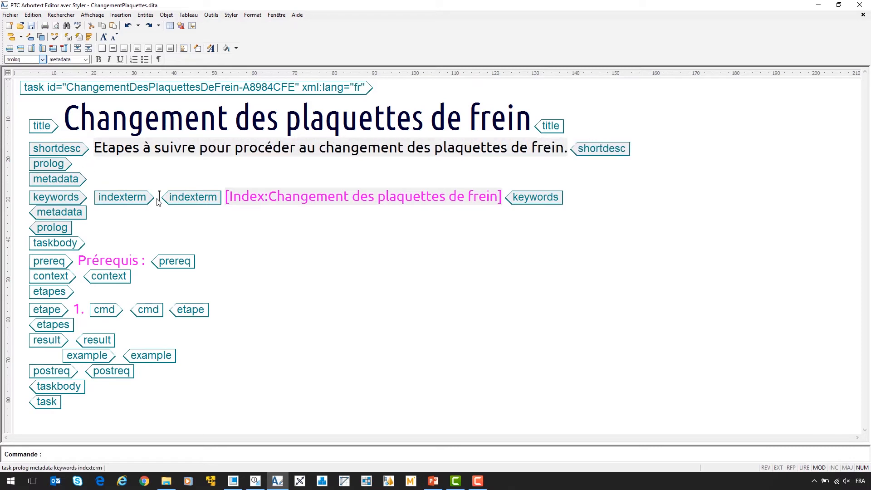
right_click(164, 198)
click(128, 239)
Enter the prerequisite "Assurez-vous que le véhicule repose sur des chandelles avant d'effectuer le changement des plaquettes.", correcting the misspelled verb.
click(152, 262)
text(Assure)
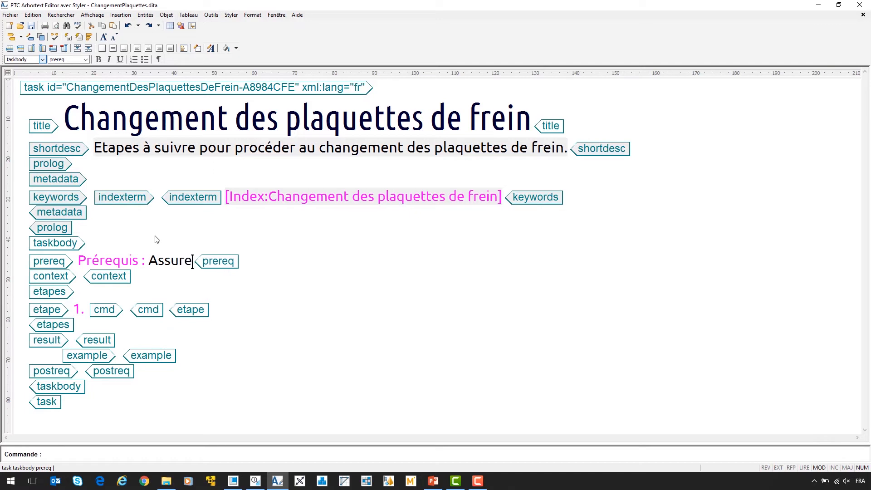
text(z-vous que le véhicule repose sur des chan)
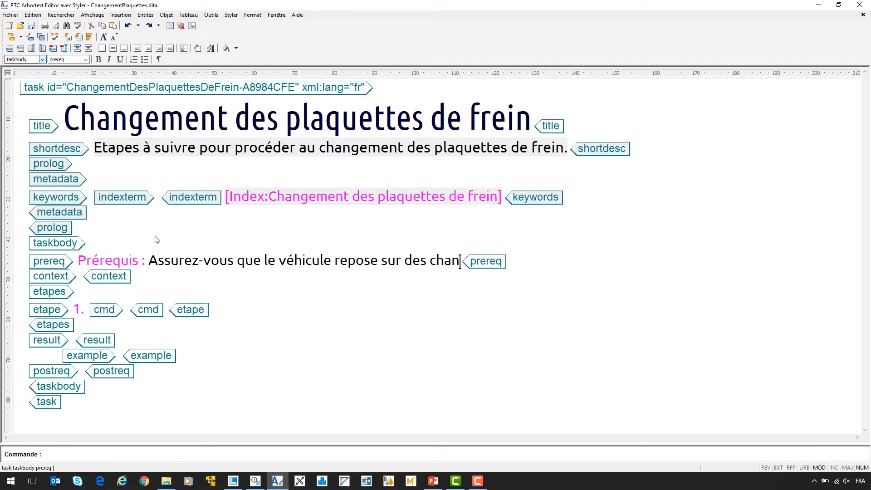
text(delles avant d'effécture)
right_click(610, 261)
click(626, 263)
text(le changement des plaquettes.)
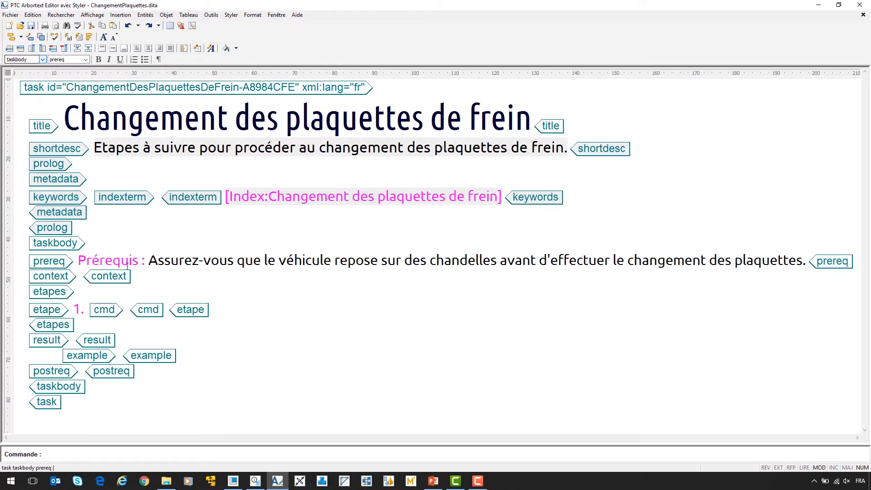
Enter the text "Présentation du train avant:" in the context element.
key(Right)
key(Right)
key(Right)
text(Présentation du train avant:)
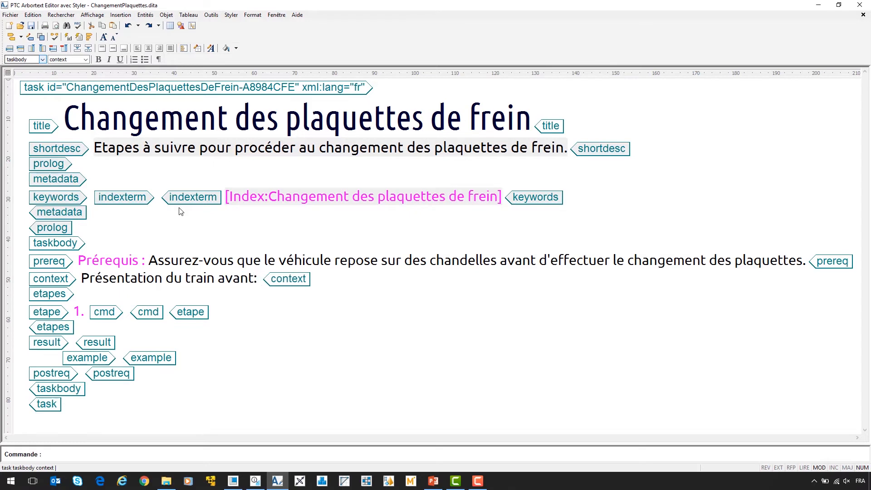
Insert an illustration element after the context text, referencing the file Illustration.pvz.
key(Return)
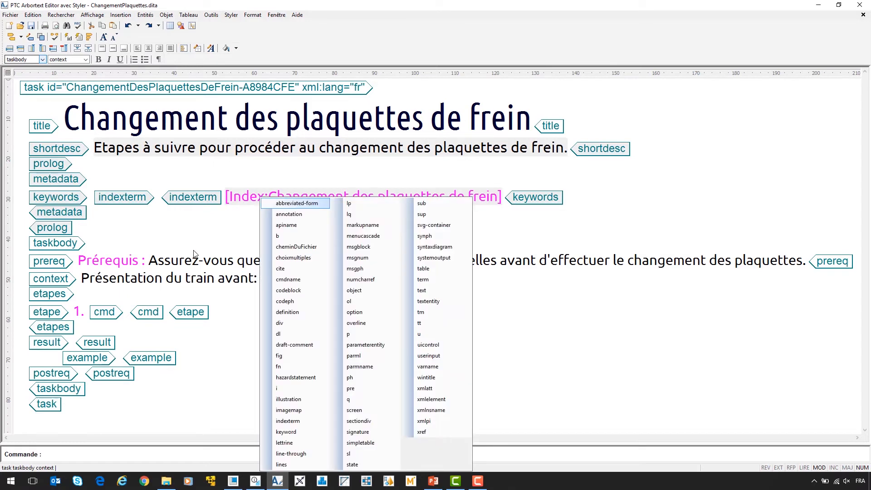
key(i)
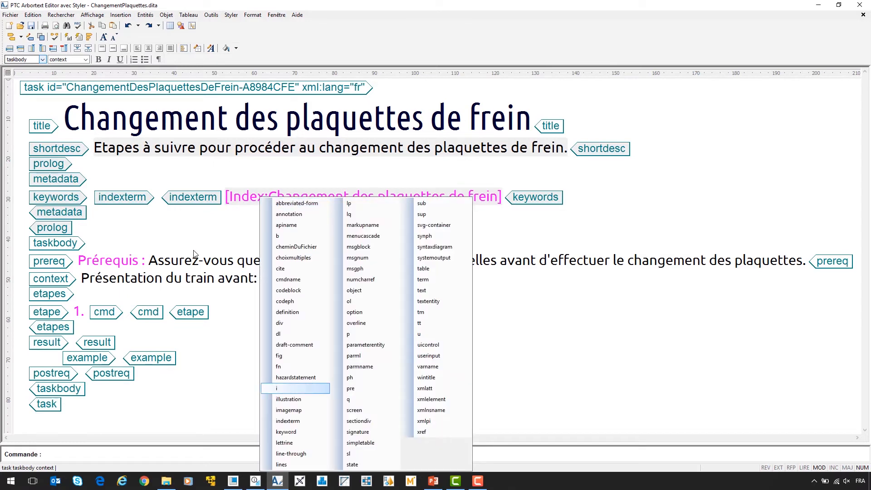
key(l)
key(Return)
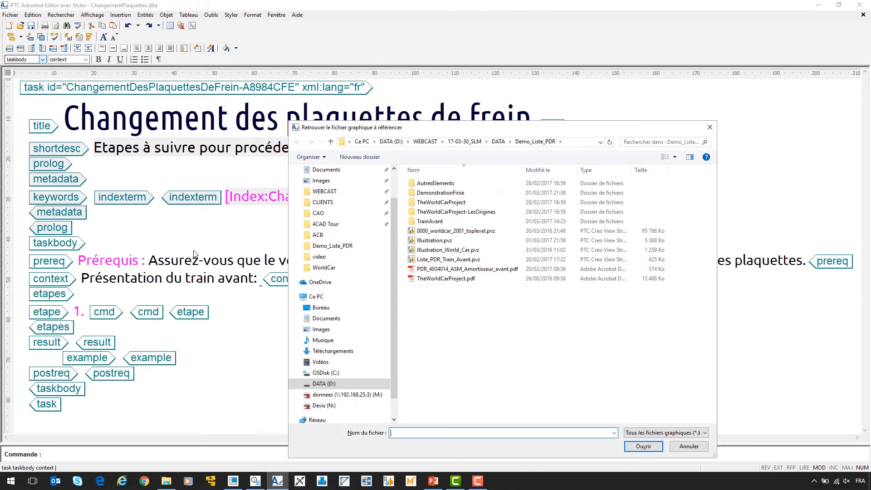
double_click(431, 241)
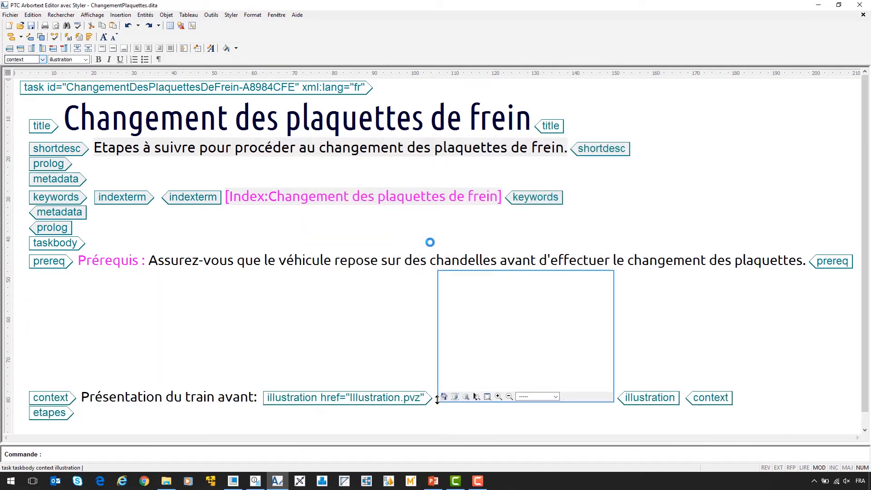
Set the context illustration's attributes to figure Figure 1 and placement break.
right_click(436, 399)
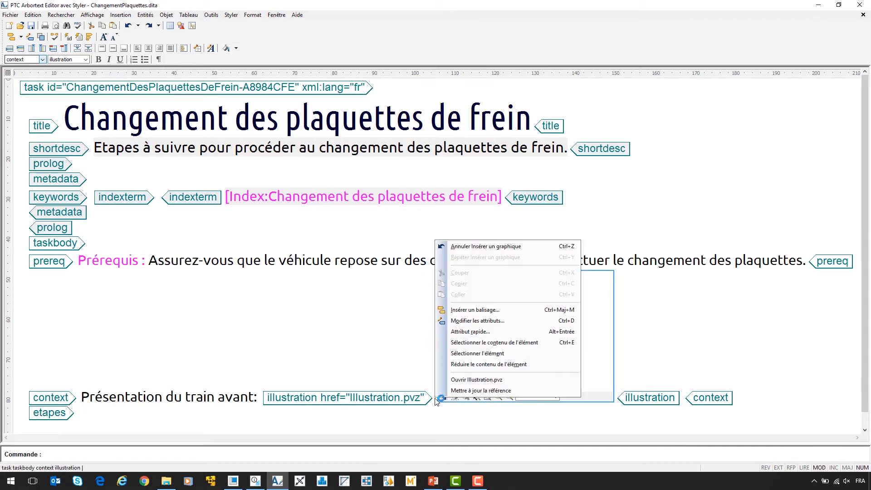
click(476, 321)
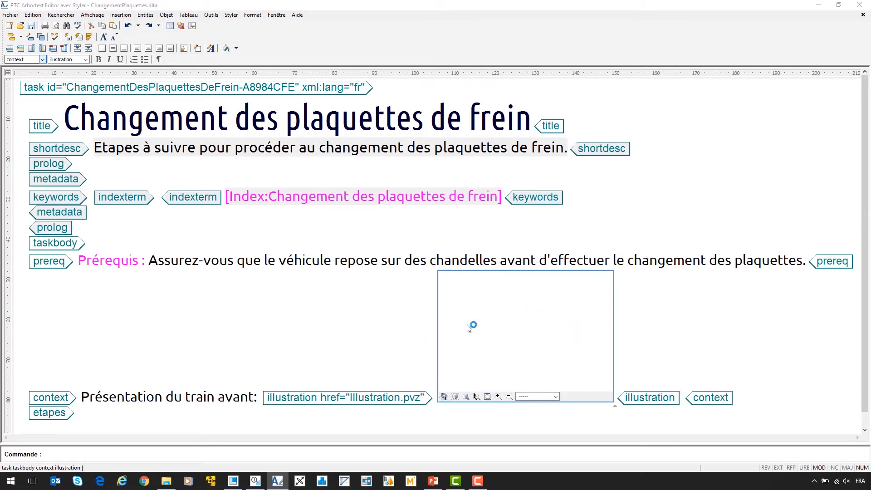
click(842, 255)
click(830, 262)
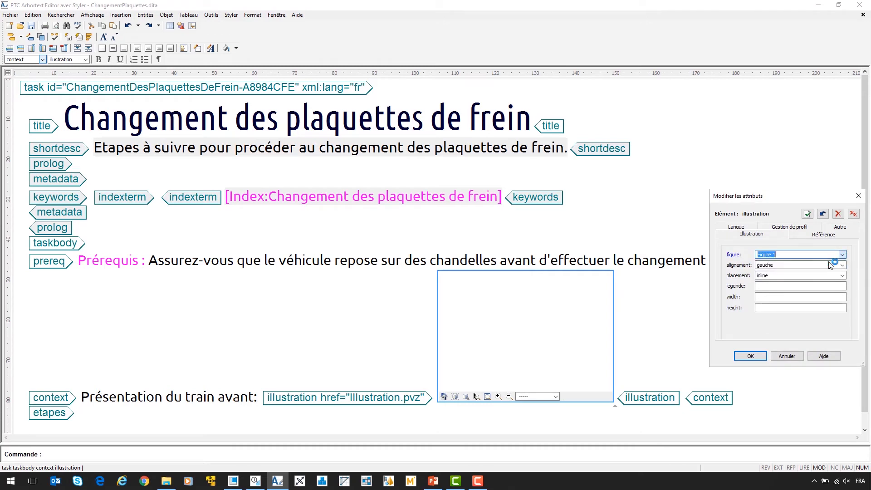
click(843, 276)
click(798, 289)
click(750, 356)
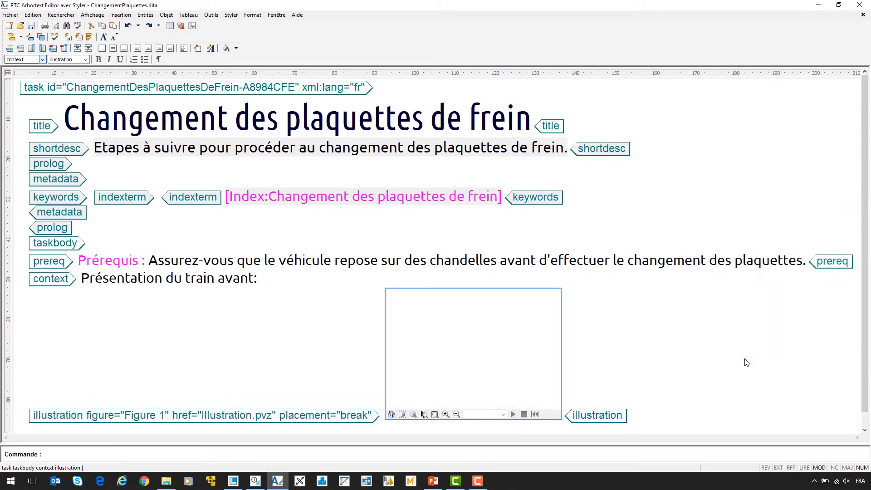
Enter "Démontage de la roue:" as the command text of step 1.
scroll(746, 363, down, 5)
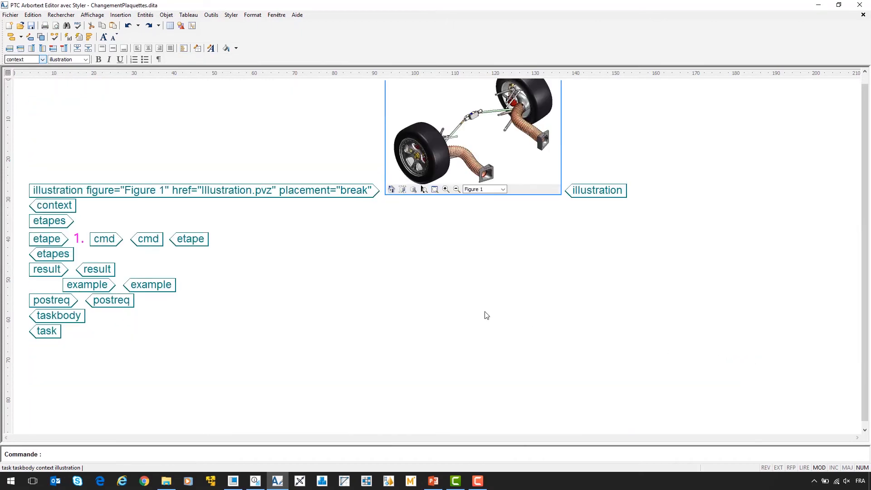
click(132, 240)
text(Dé)
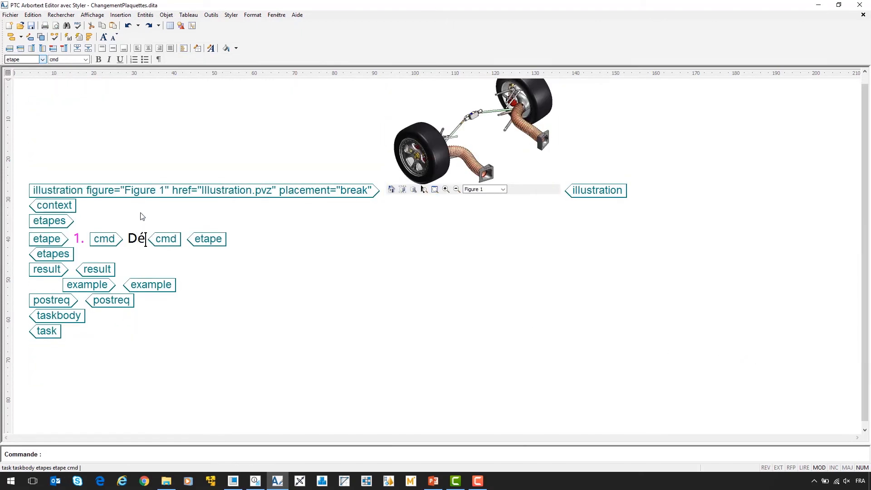
text(montage de la roue:)
Insert an illustration element after the step 1 command text, referencing the file Illustration.pvz.
key(Return)
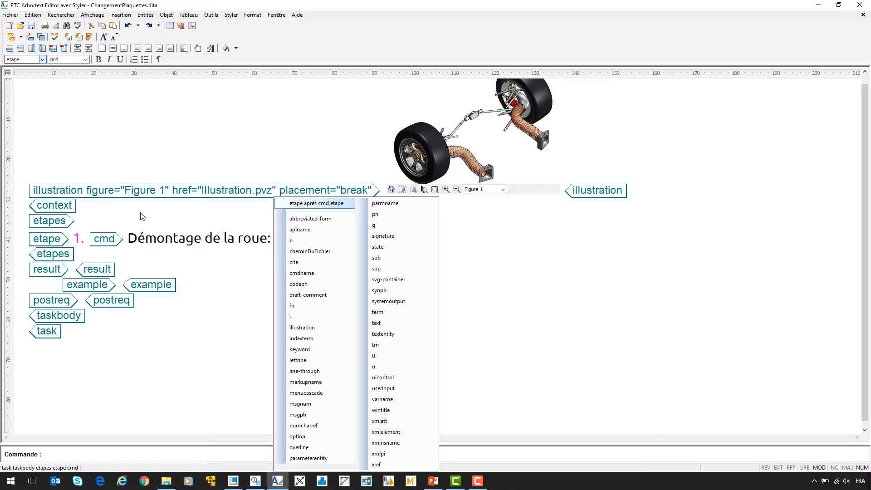
key(i)
key(Up)
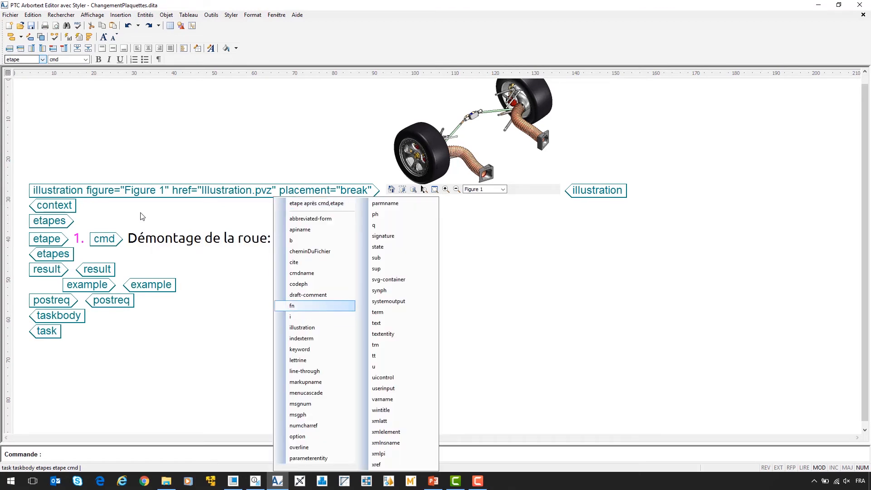
key(Down)
key(Down)
key(Return)
double_click(434, 240)
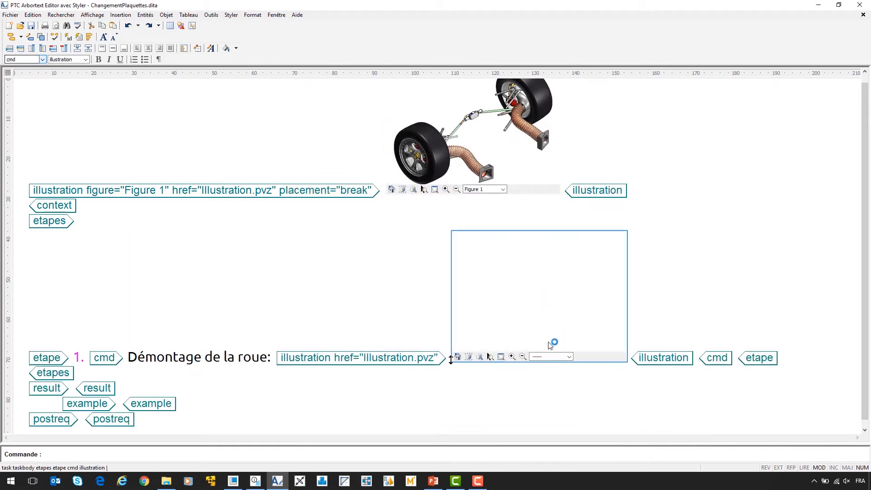
Set the step 1 illustration's attributes to figure Figure 2 and placement break.
right_click(452, 361)
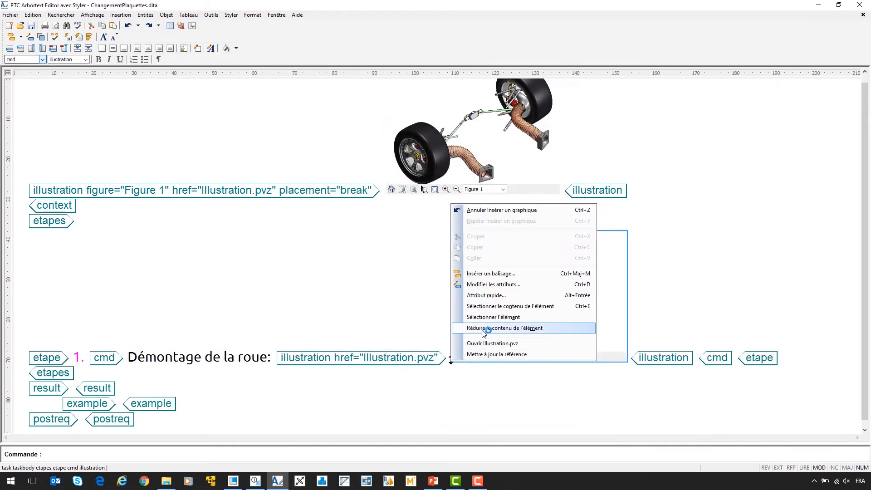
click(494, 285)
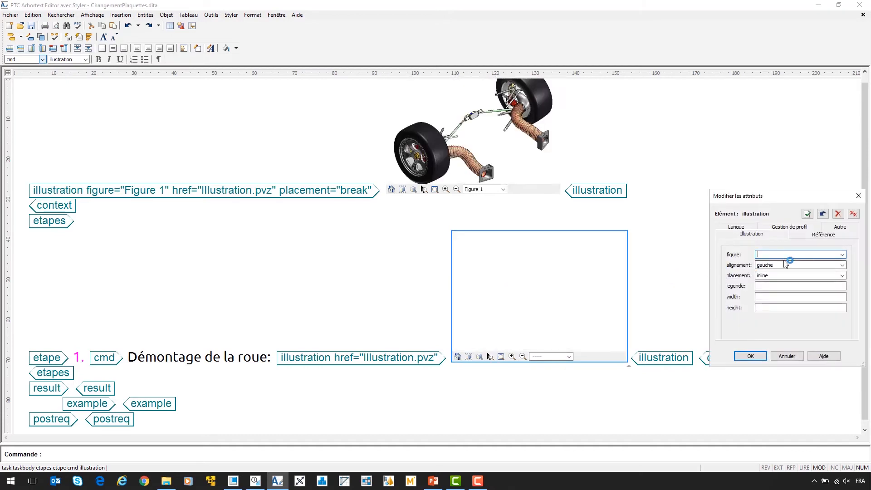
click(842, 254)
click(822, 269)
click(842, 275)
click(790, 289)
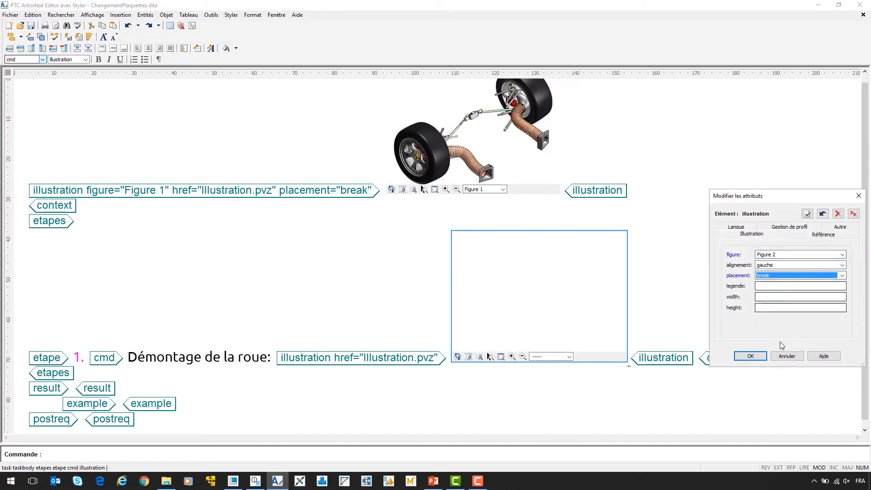
click(758, 356)
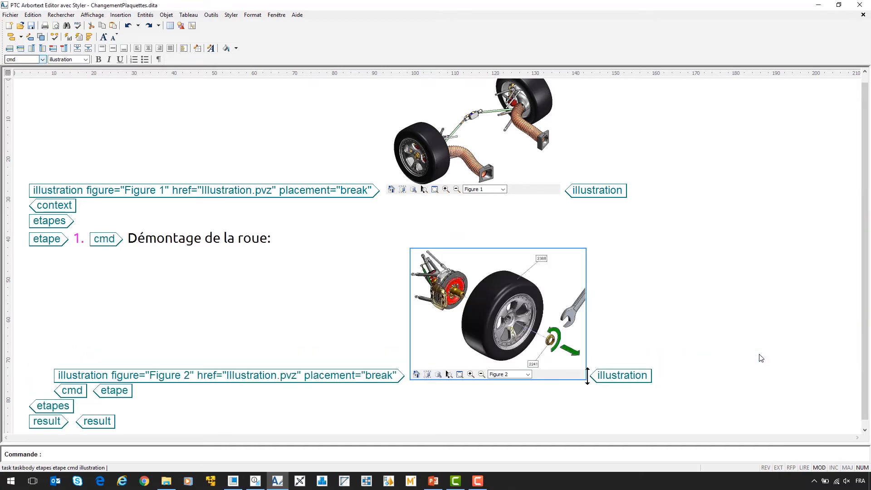
Enter "dévissez l’écrou 2241 puis tirez la roue 2388" after the Figure 2 illustration in step 1.
click(700, 378)
text(dévissez l’écrou 2241 puis tirez la roue 2388)
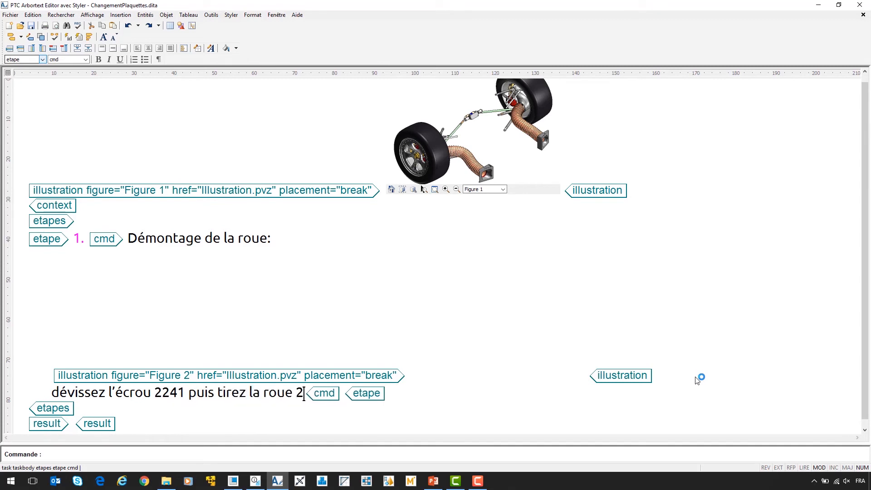
click(580, 397)
click(555, 366)
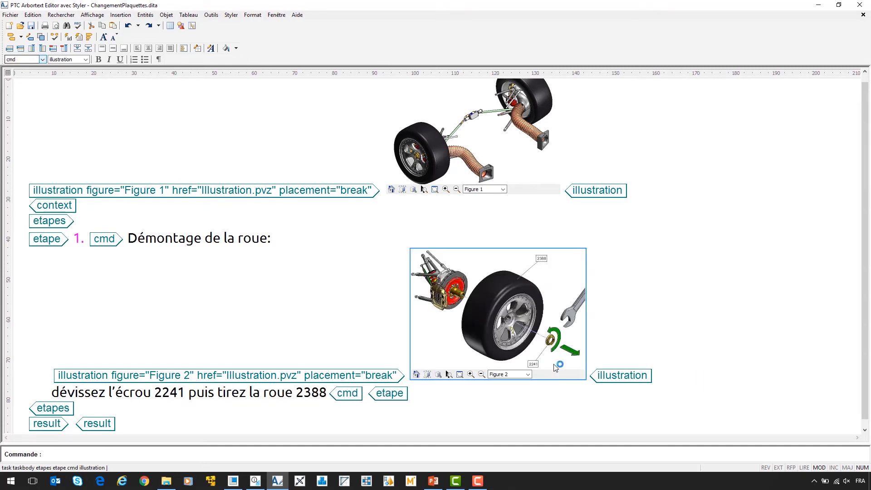
Make the part numbers 2241 and 2388 bold in the step 1 instruction text.
drag(186, 393, 156, 396)
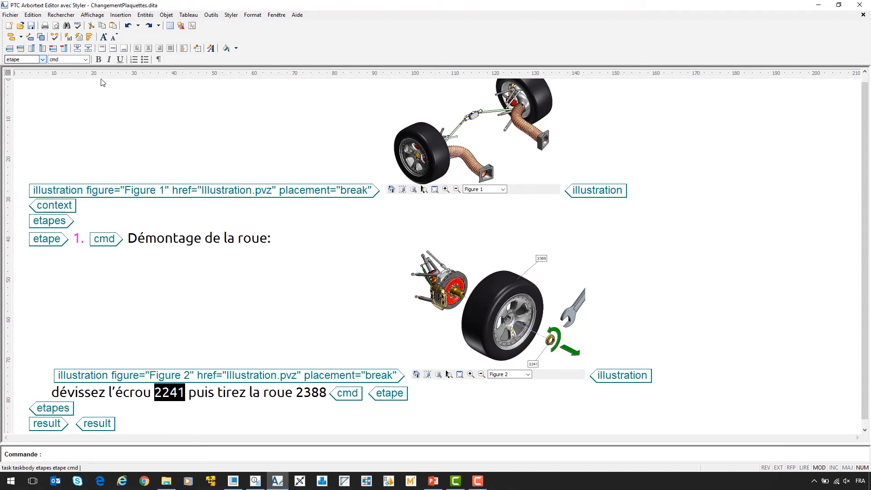
click(98, 60)
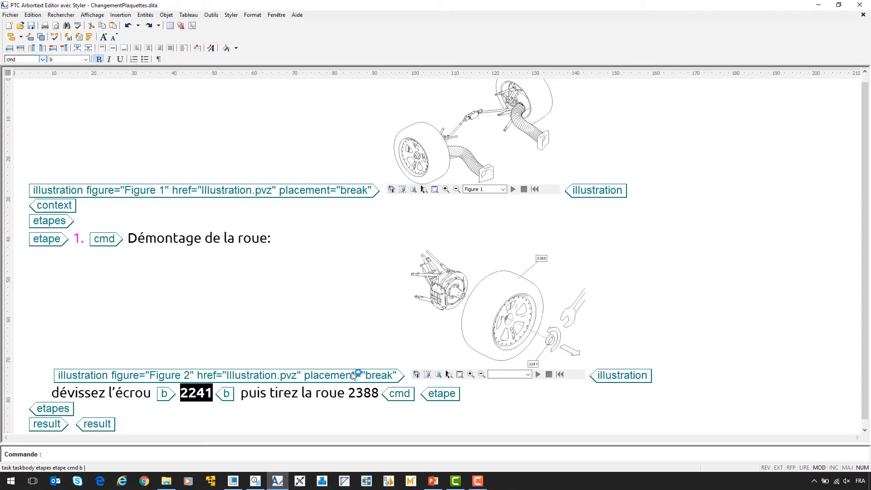
drag(350, 393, 379, 393)
right_click(377, 391)
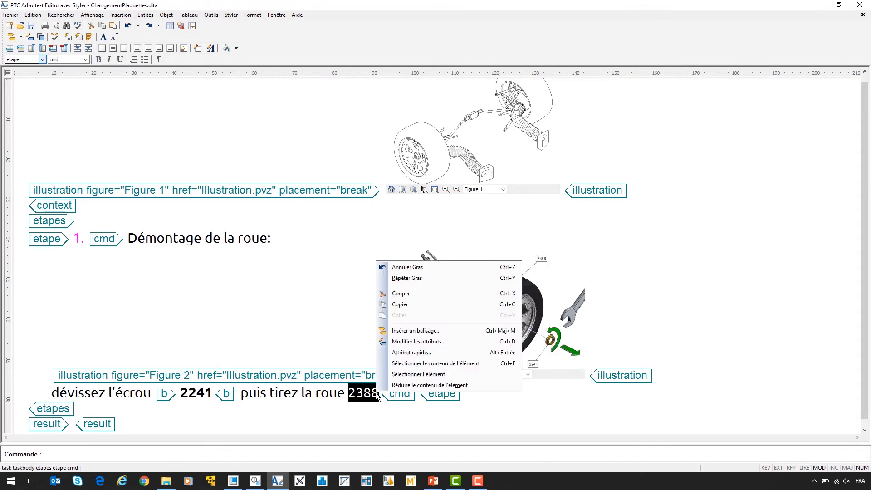
click(407, 278)
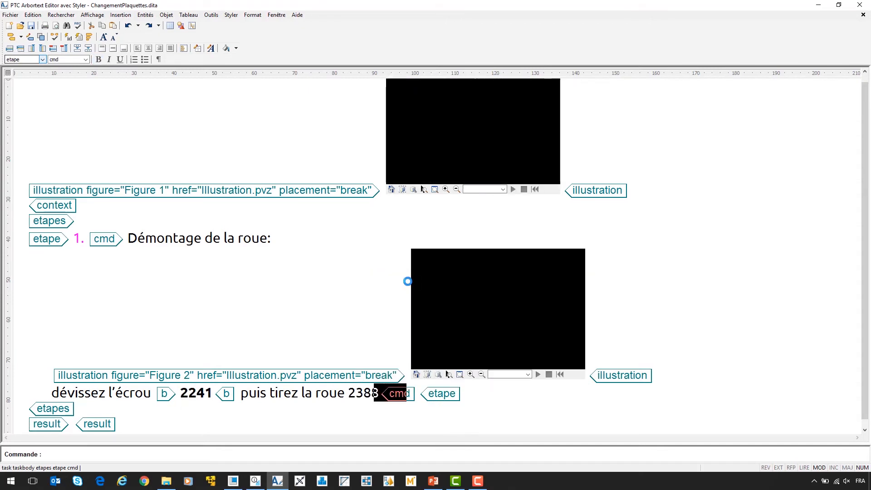
Add step 2 after the wheel removal step, with the command text "Déverrouillage des plaquettes:".
key(Right)
key(Right)
key(Right)
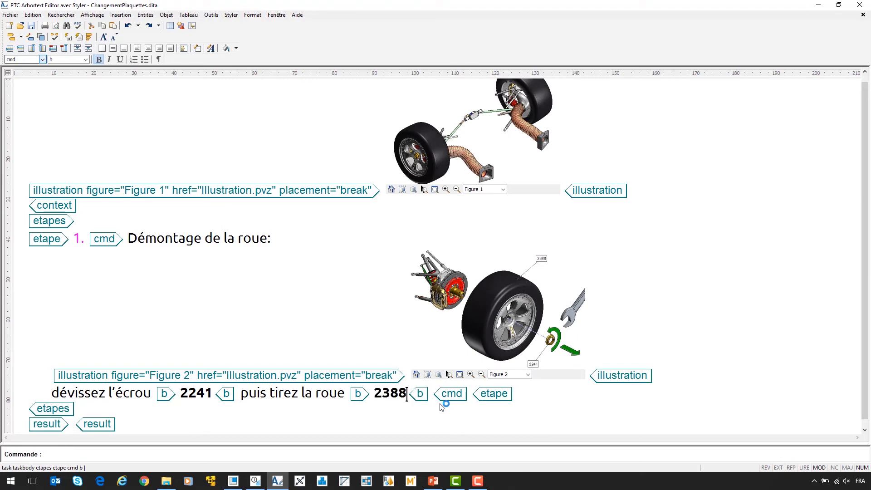
key(Left)
key(Return)
key(Return)
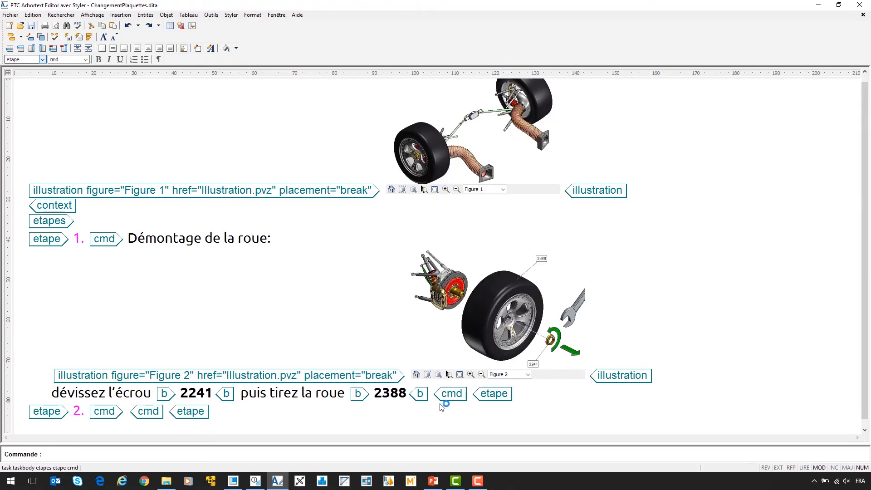
scroll(442, 407, down, 5)
text(Déverrouillage d)
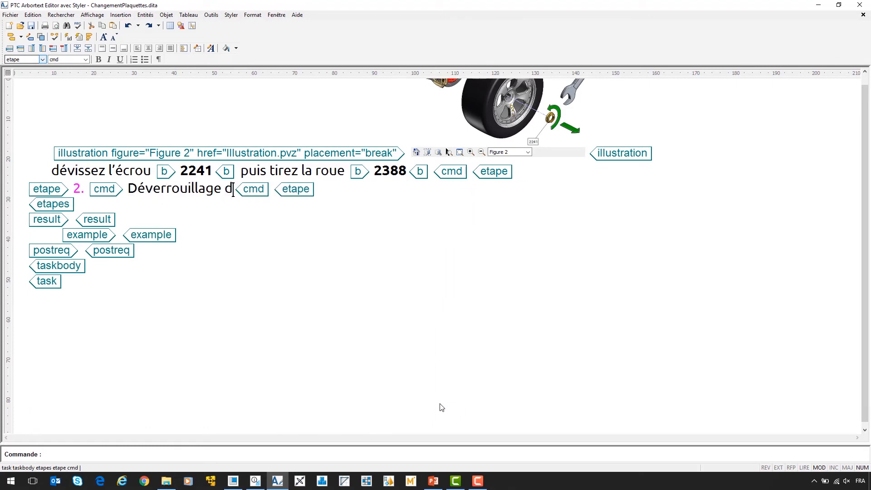
text(es plaquettes:)
Insert an illustration element after the step 2 command text, referencing the file Illustration.pvz, and preview Figure 3 in its viewer.
key(Return)
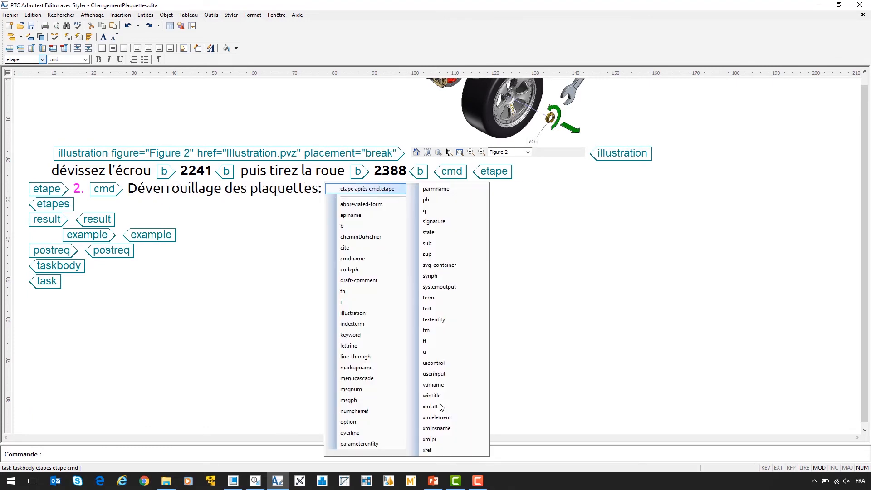
click(383, 314)
double_click(449, 240)
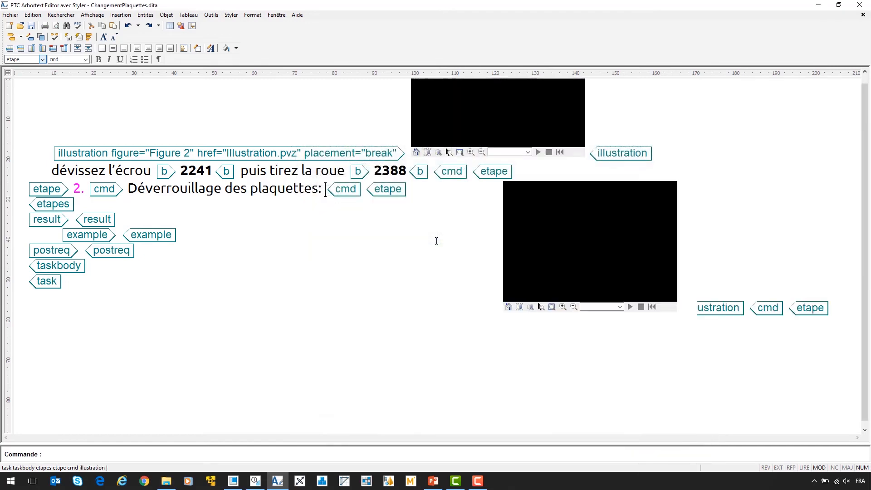
click(620, 306)
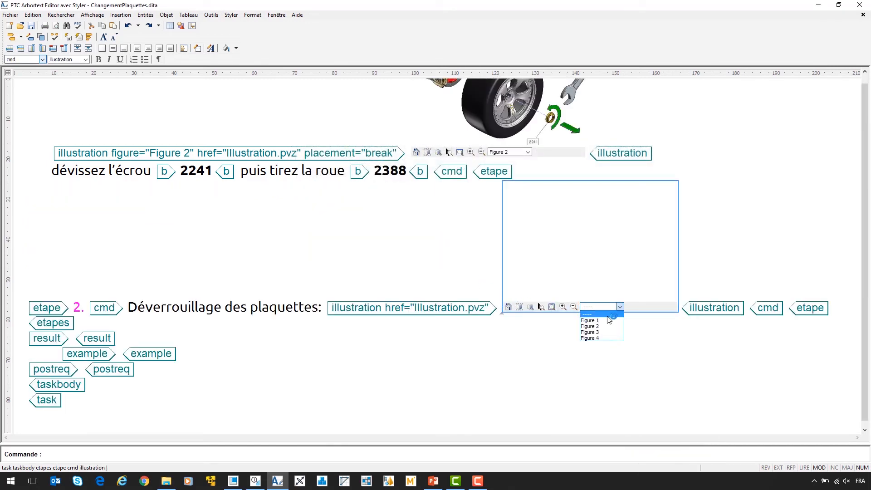
click(601, 334)
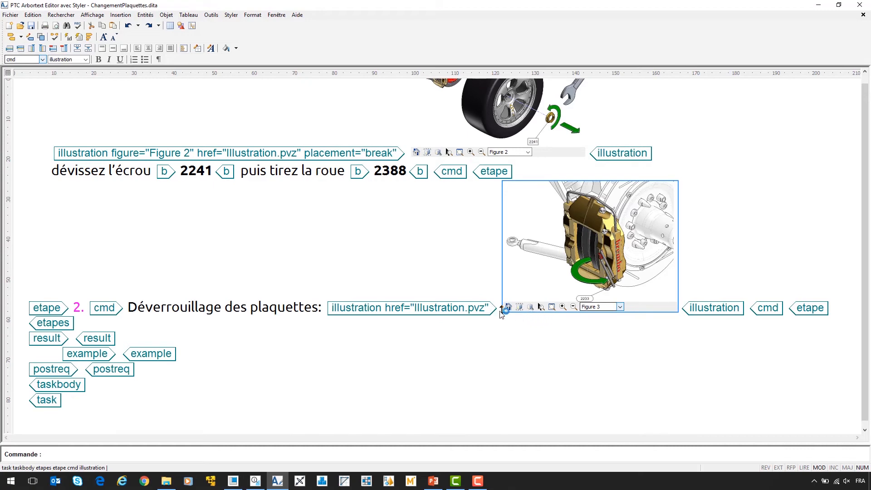
Set the step 2 illustration's attributes to figure Figure 3 and placement break.
right_click(499, 312)
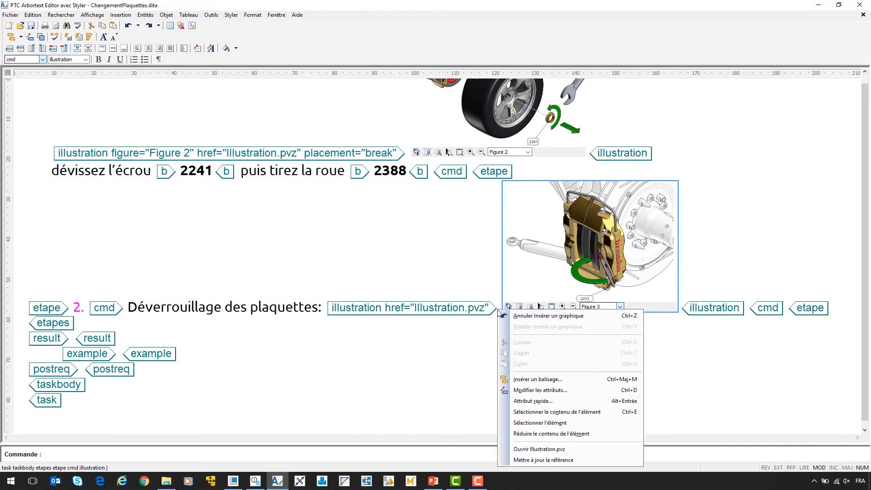
click(535, 391)
click(842, 254)
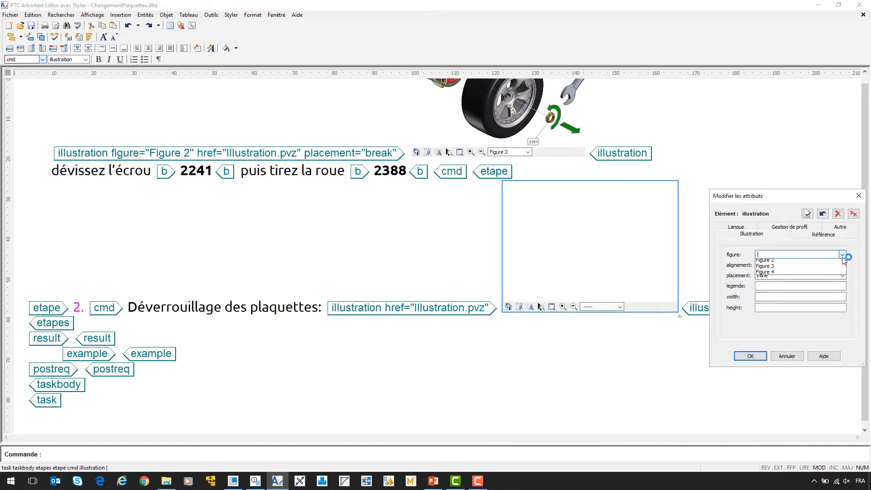
click(833, 274)
click(842, 276)
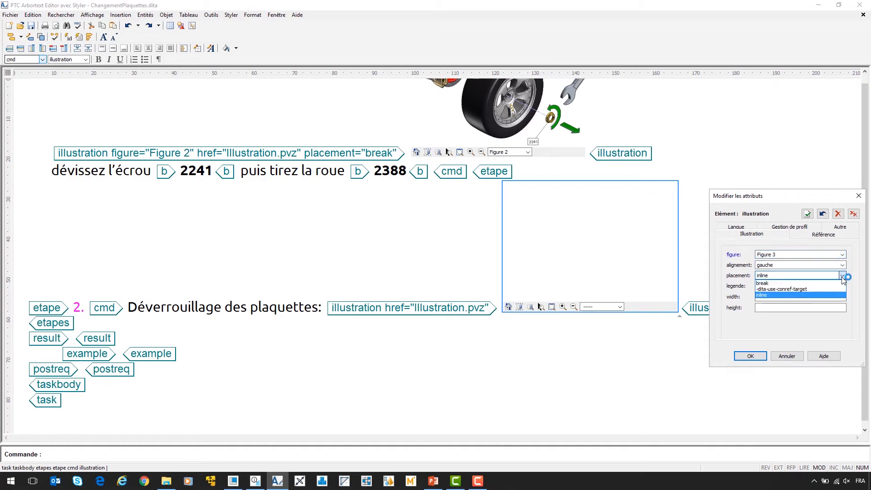
click(836, 284)
click(760, 356)
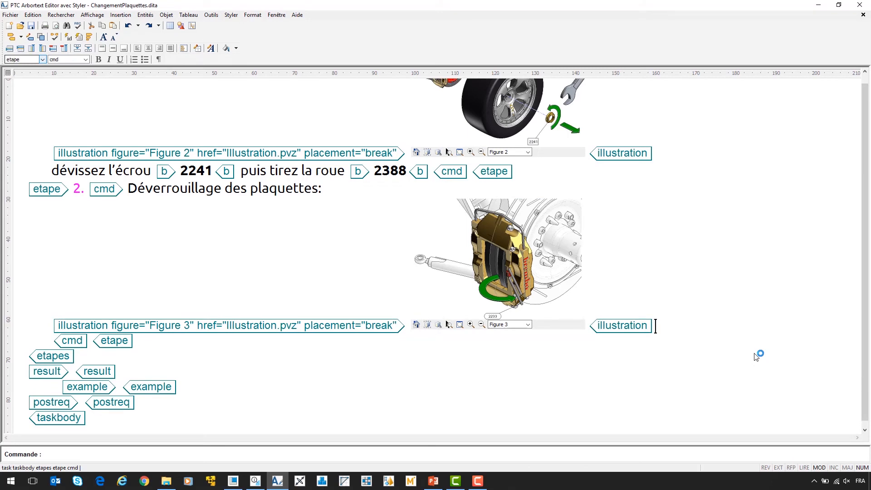
Enter "Ecartez les extrémités de l’épingle 2233 et faites-la pivoter pour libérer les plaquettes." after the Figure 3 illustration and make 2233 bold.
text(Ecartez les extrémités de l’épingle 2233 et faites-la pivoter pour libérer les plaquettes.)
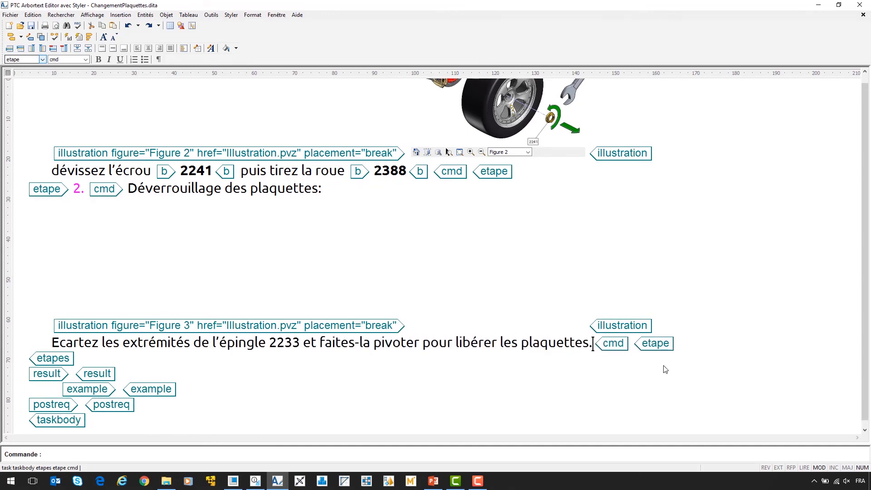
double_click(285, 343)
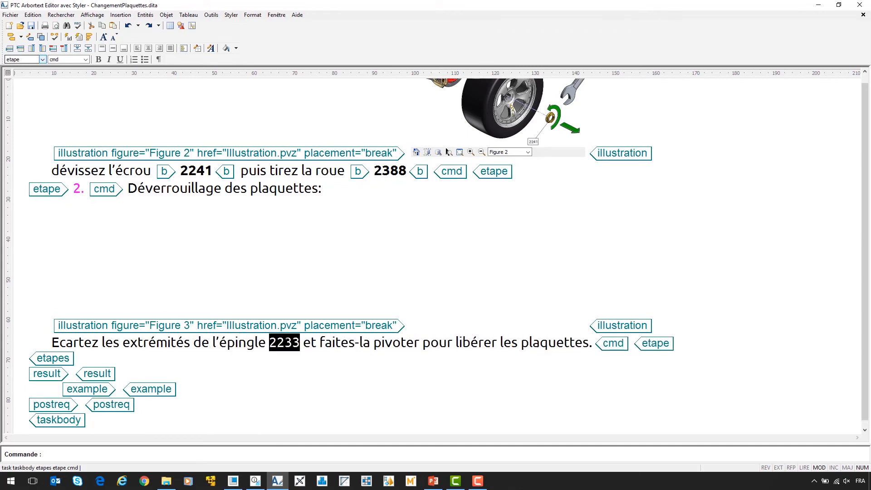
click(100, 61)
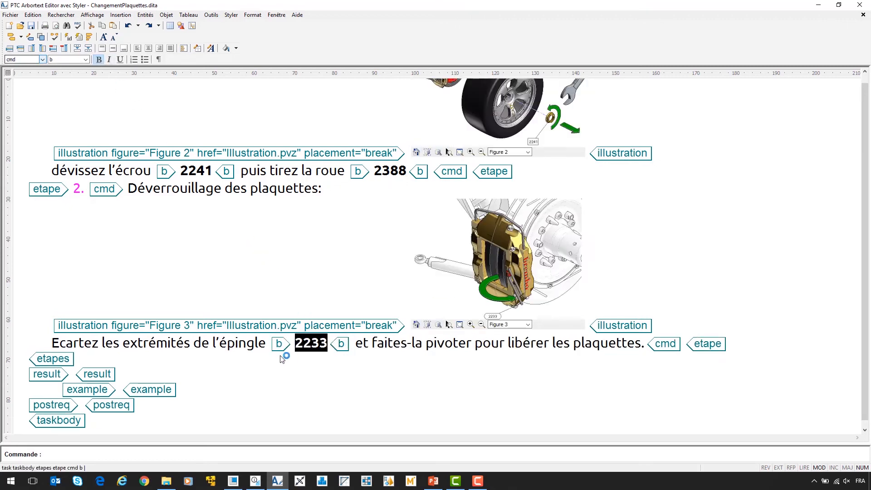
Add step 3 after the pad unlocking step, with the command text "Extraction des plaquettes:".
click(645, 344)
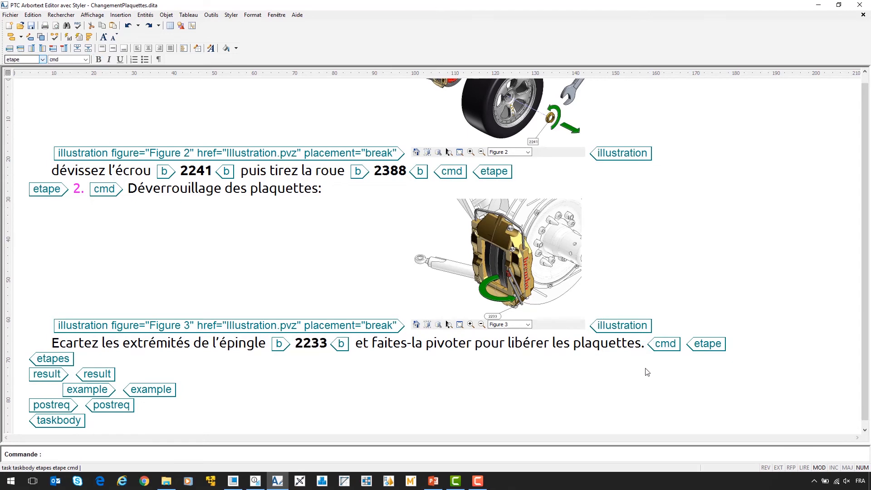
key(Return)
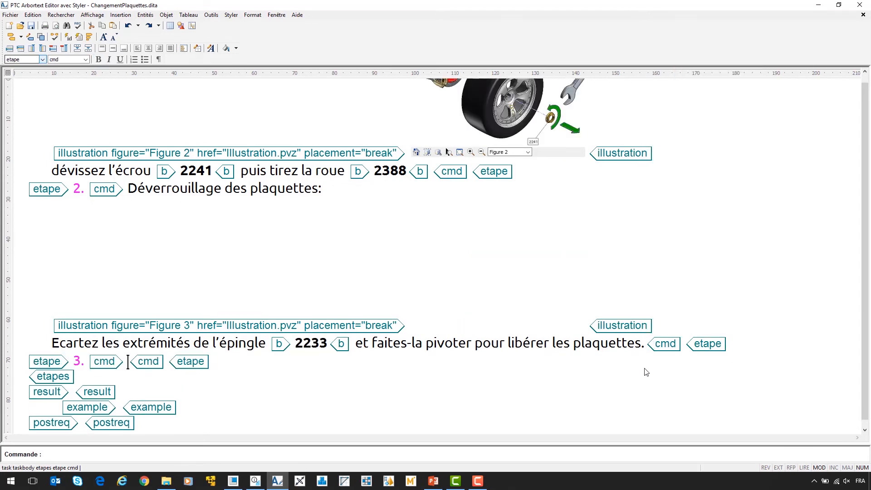
text(E)
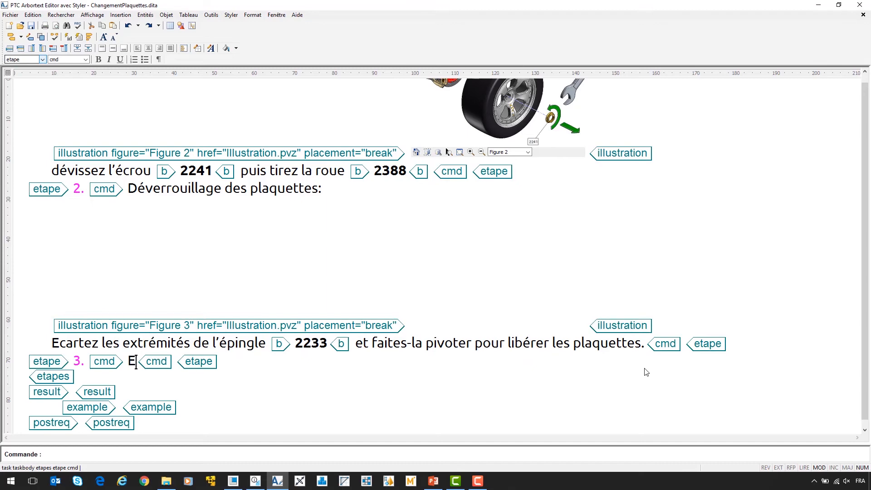
text(xtraction des plaquettes:)
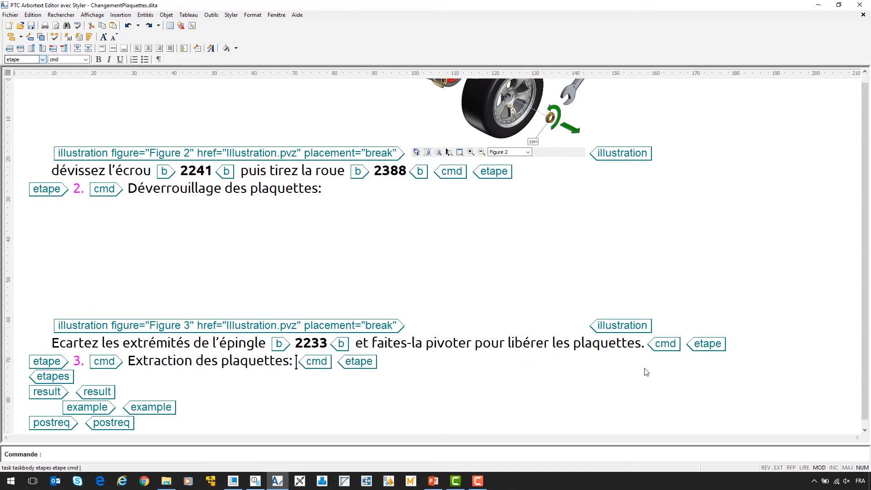
Insert an illustration element after the step 3 command text, referencing the file Illustration.pvz.
key(Return)
click(336, 327)
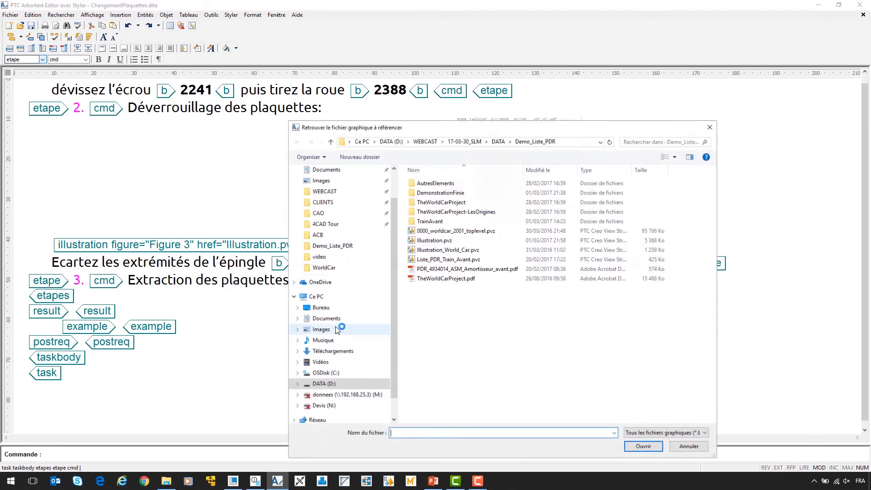
double_click(435, 240)
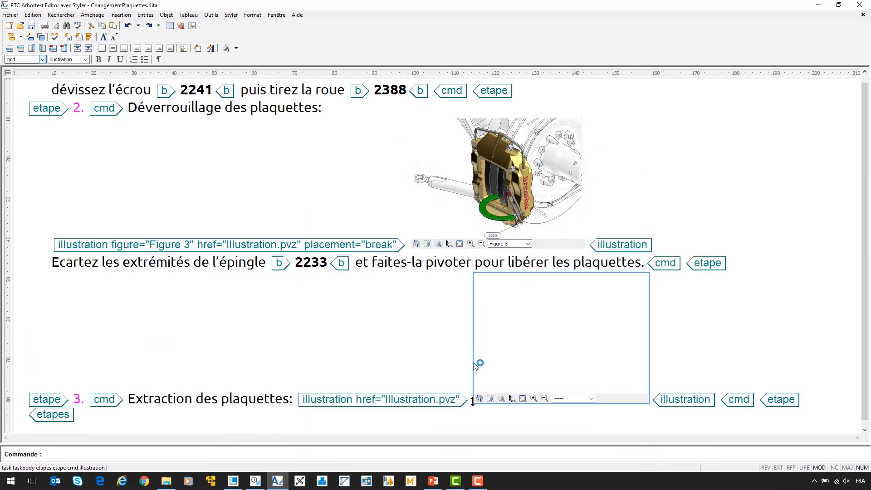
Set the step 3 illustration's attributes to figure Figure 4 and placement break.
right_click(472, 403)
click(512, 325)
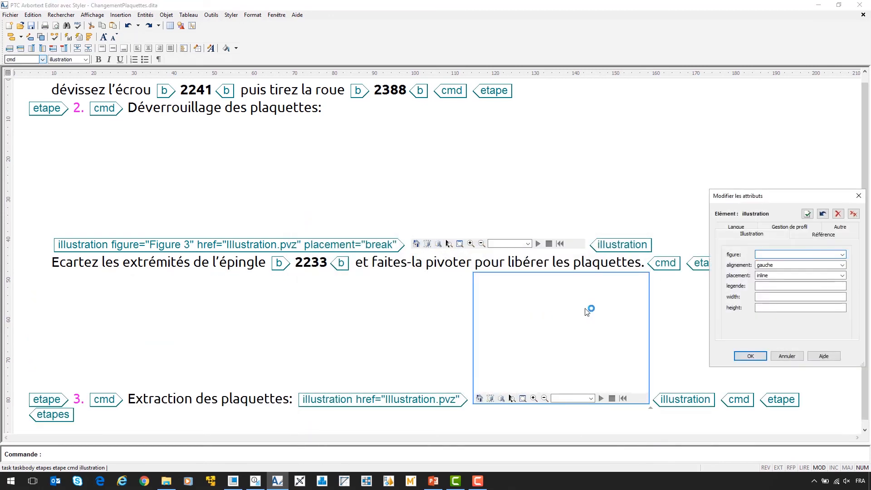
click(843, 255)
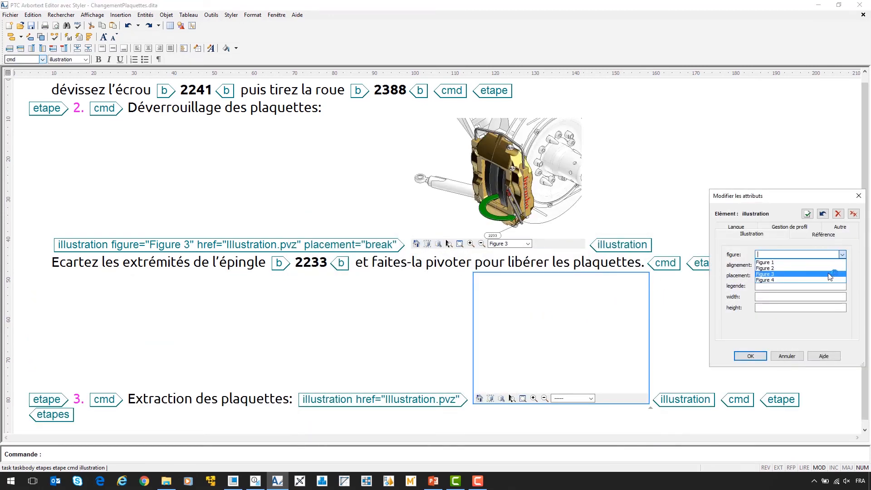
click(829, 280)
click(843, 275)
click(829, 284)
click(750, 356)
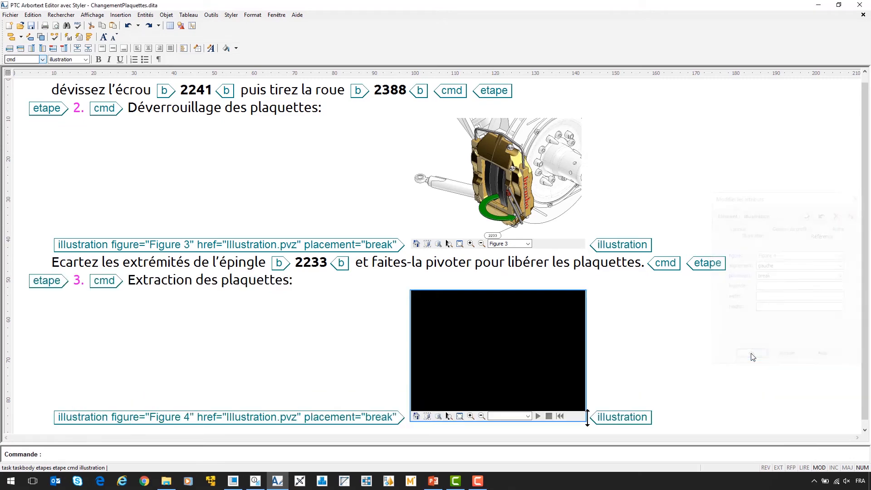
Enter "Sortez les plaquettes usagées de leur logement et remplacez-les par des plaquettes neuves!" after the Figure 4 illustration.
key(Right)
text(Sortez les plaquettes)
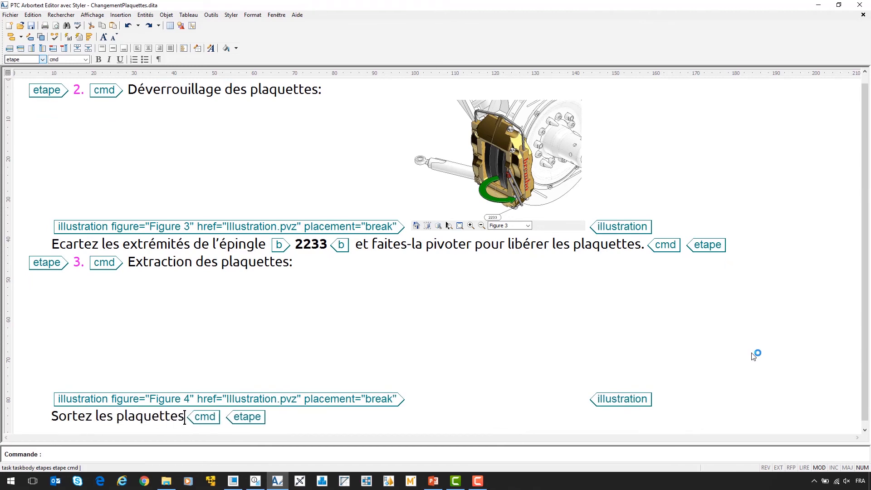
text( usagées de leur logement et remplacez-les par des plaquettes neuves!)
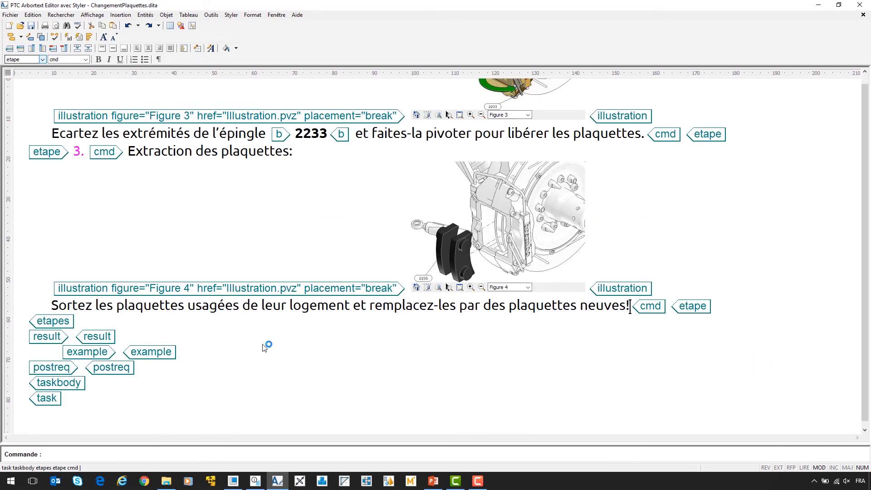
Enter "Procédez dans l'ordre inverse pour le remontage de la roue." in the postreq element and save the document.
click(83, 368)
text(Procé)
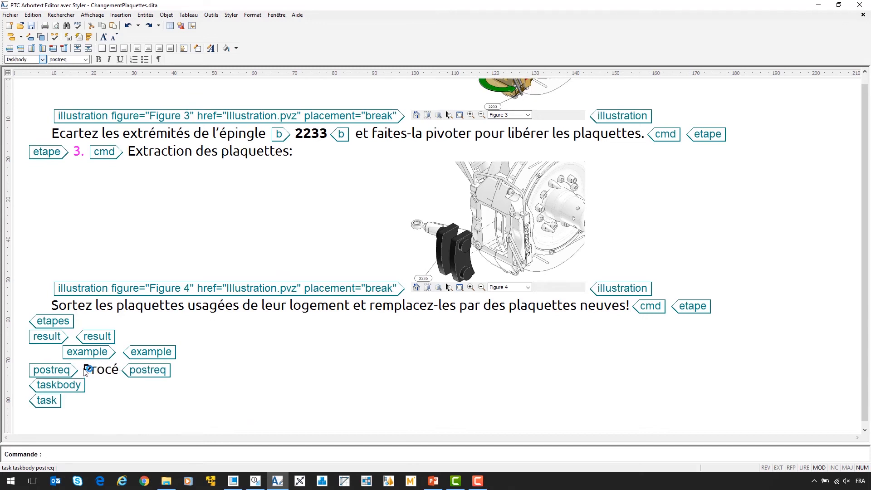
text(dez dans l’ordre inverse pour le remontage de la roue.)
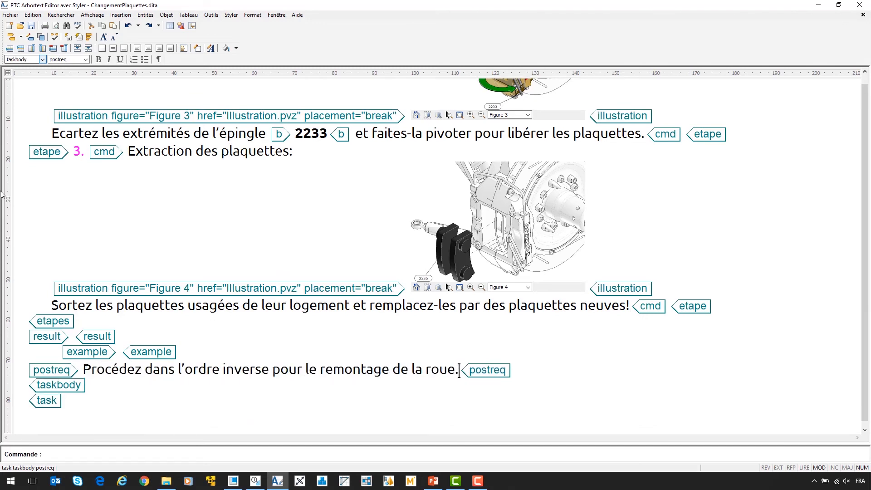
click(32, 26)
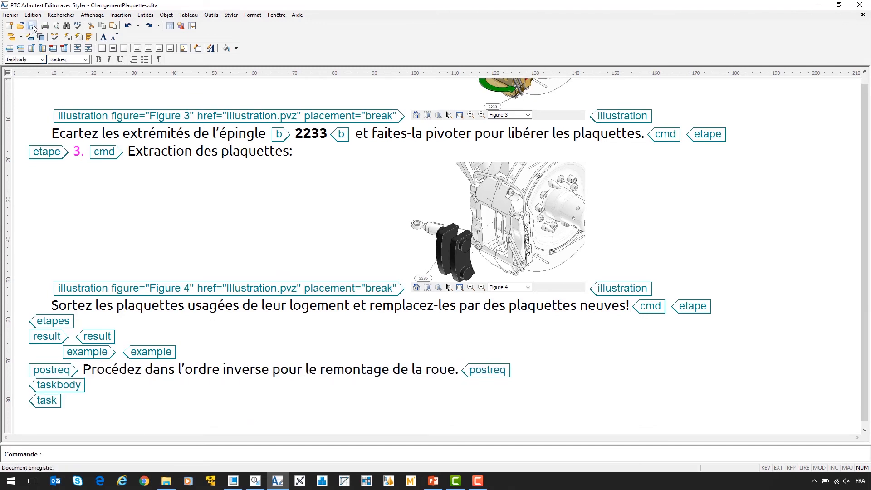
Preview the formatted brake pad procedure, check the layout of both pages, and close the preview.
click(56, 26)
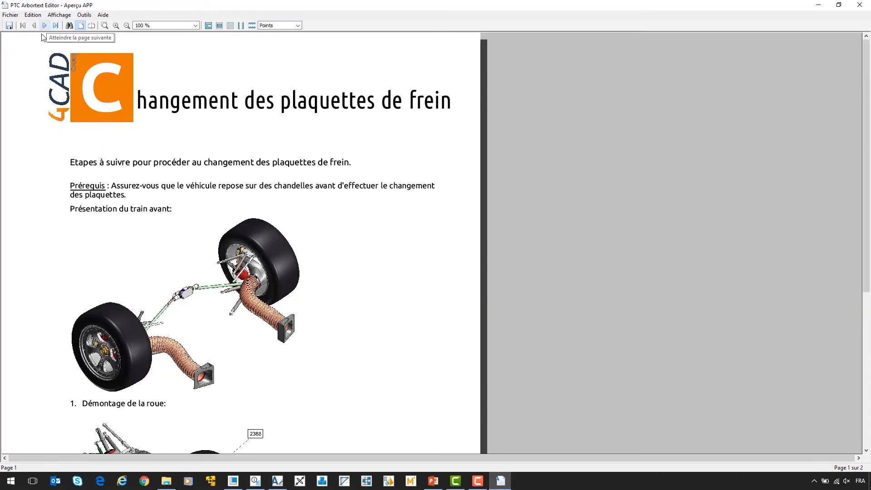
scroll(52, 81, down, 3)
scroll(77, 108, down, 4)
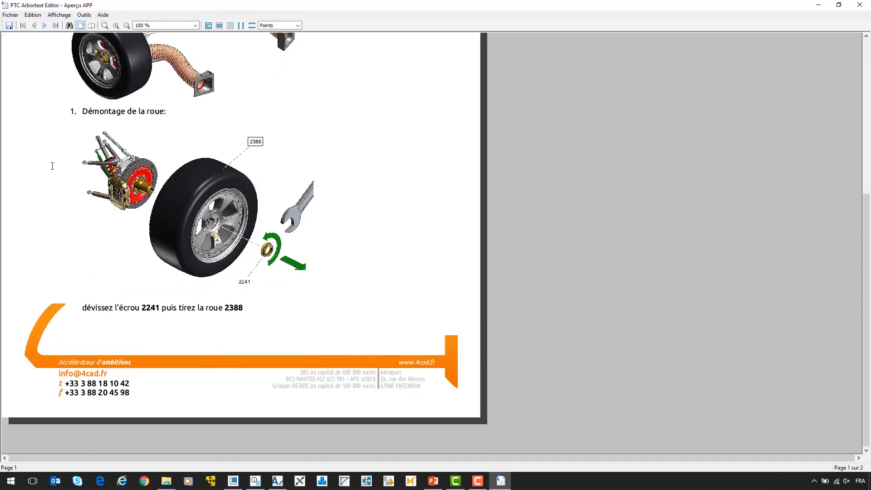
scroll(53, 162, up, 7)
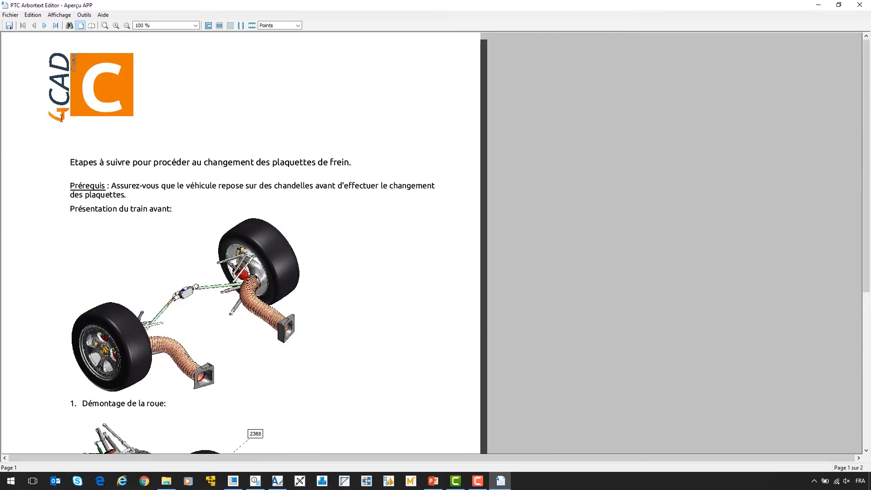
click(45, 26)
scroll(46, 68, down, 4)
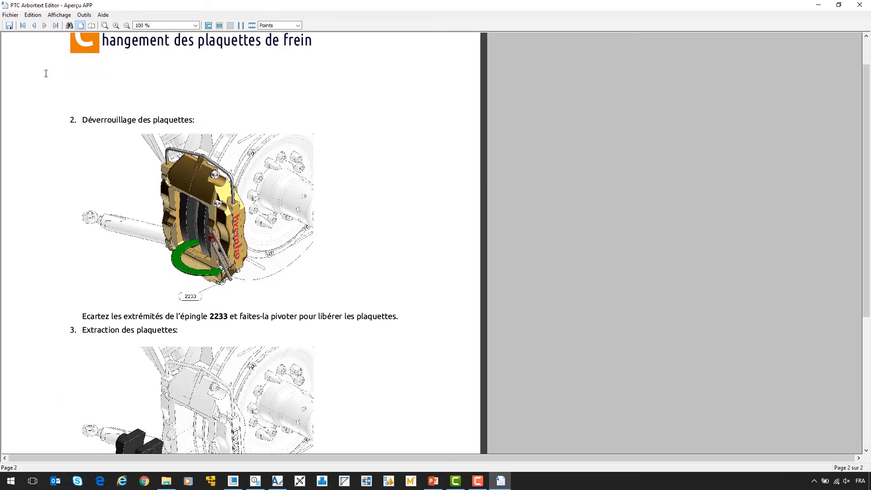
scroll(45, 91, down, 2)
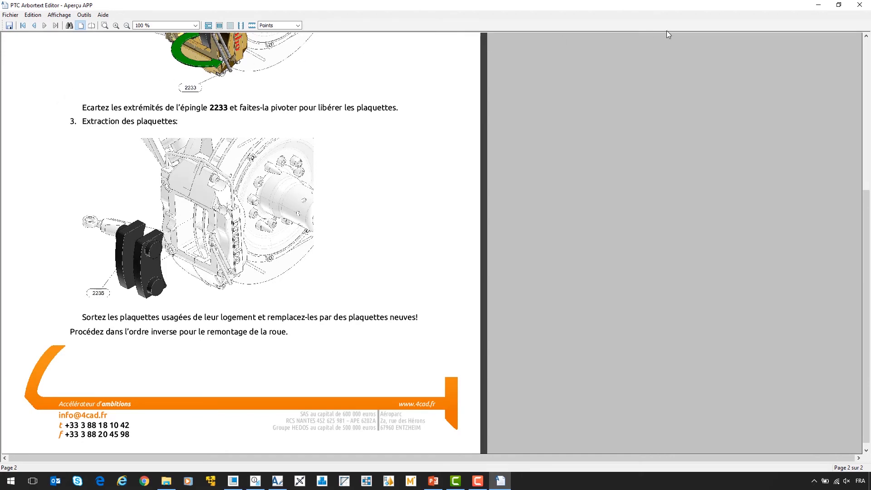
scroll(860, 8, down, 1)
click(861, 8)
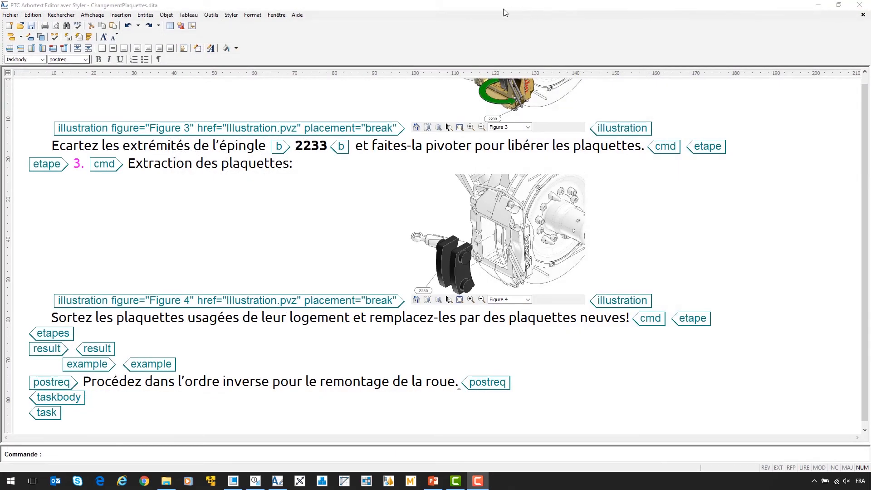
Close the procedure document, open TheWorldCarProject.ditamap, and reduce the displayed text size of its content and outline.
click(863, 15)
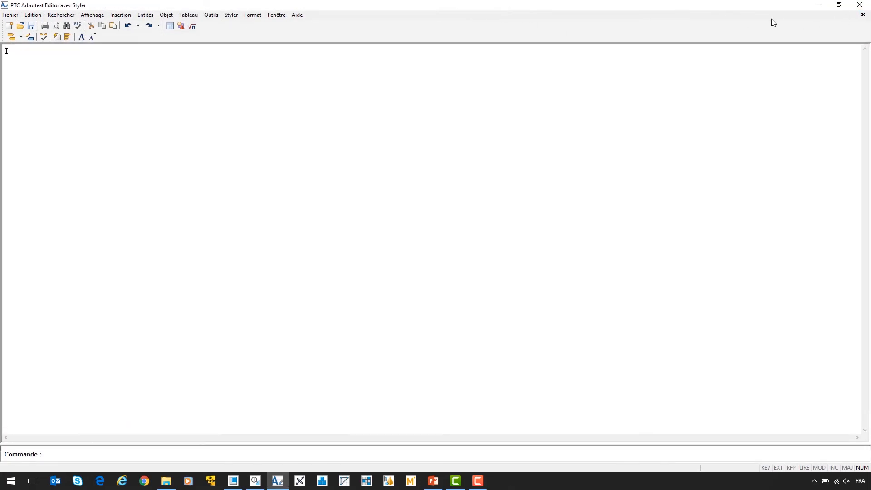
click(20, 27)
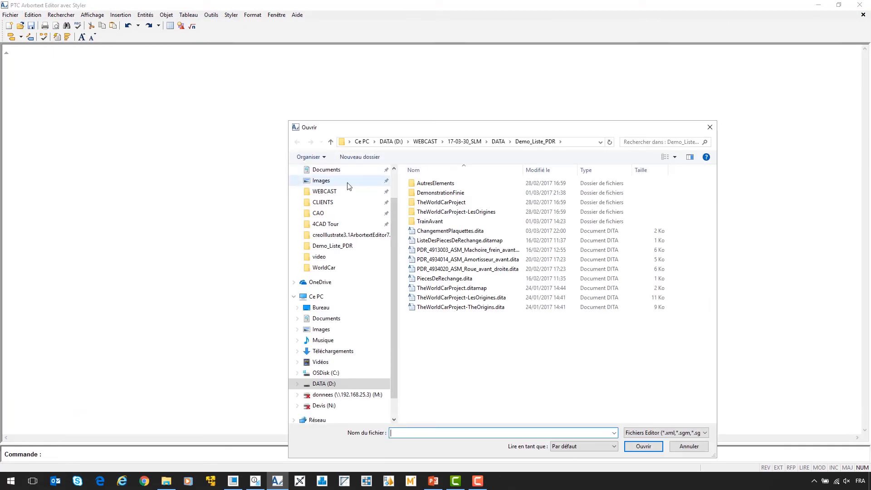
double_click(431, 288)
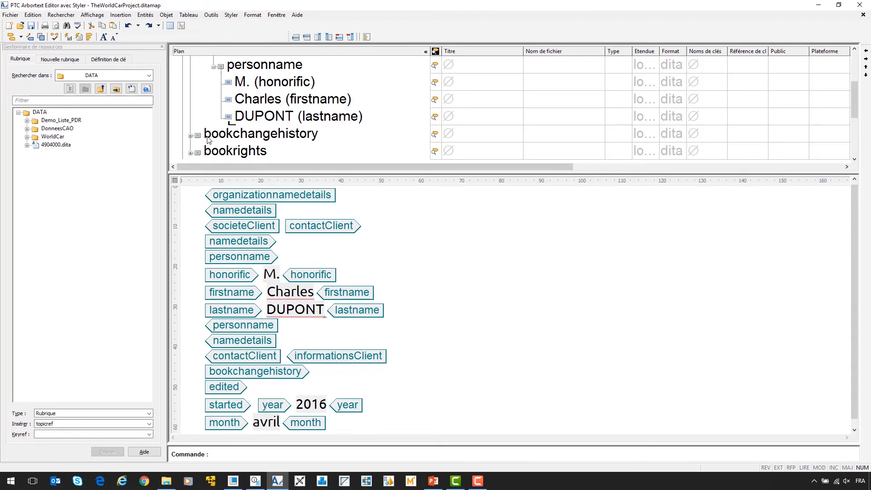
click(114, 37)
click(114, 37)
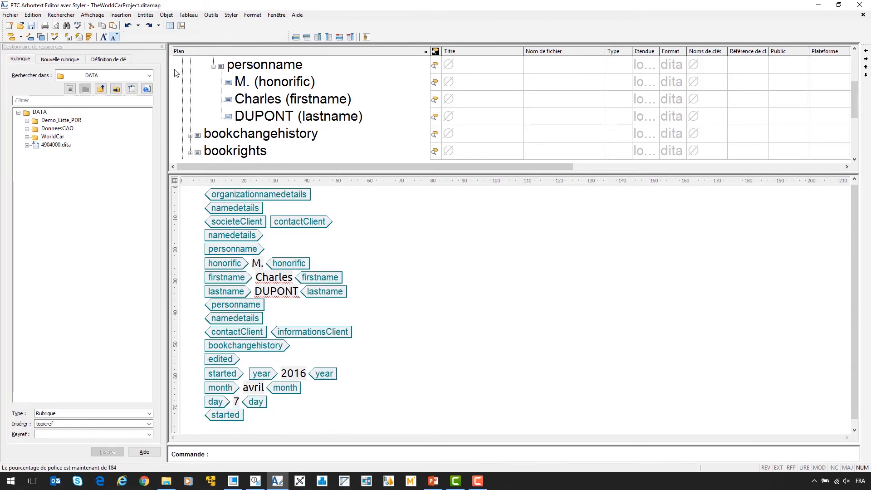
click(111, 38)
click(111, 38)
click(111, 39)
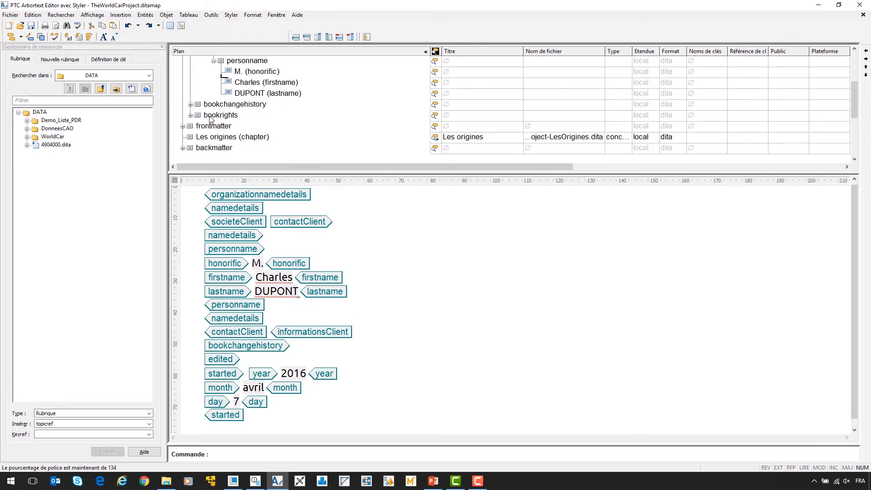
Insert ChangementPlaquettes.dita from the Demo_Liste_PDR folder as a topicref under the Les origines chapter.
click(192, 138)
drag(188, 136, 187, 136)
click(116, 89)
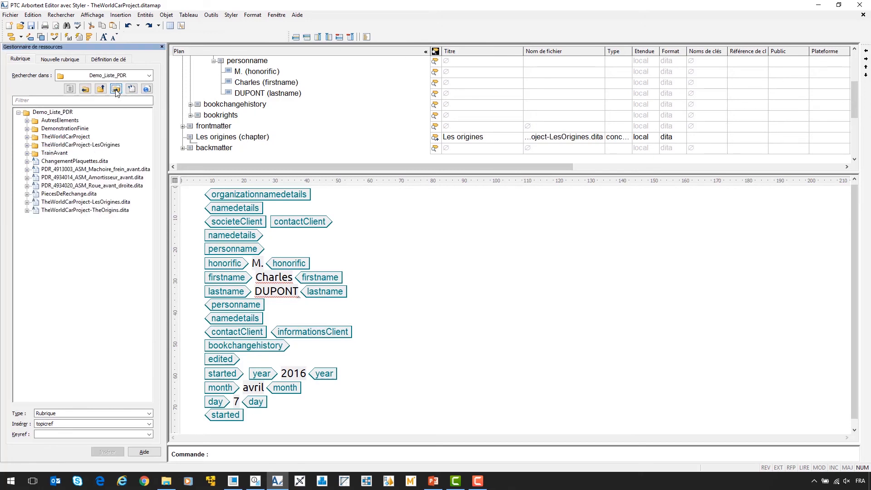
click(75, 163)
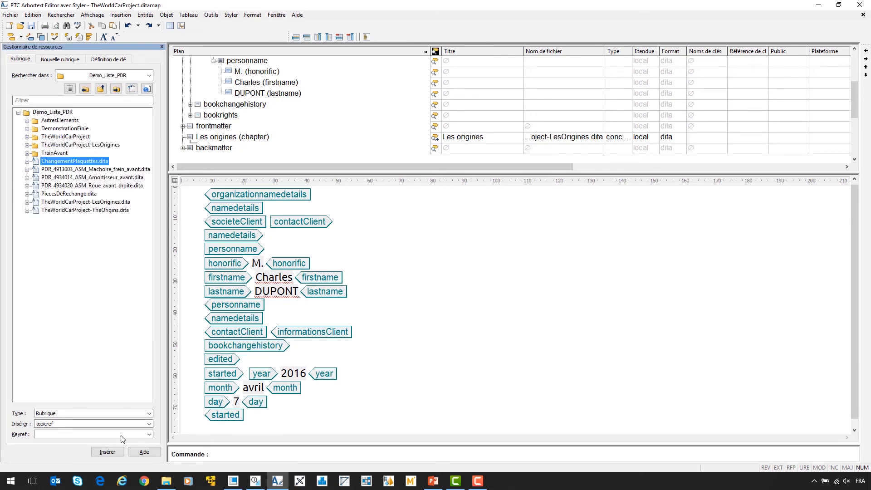
click(108, 452)
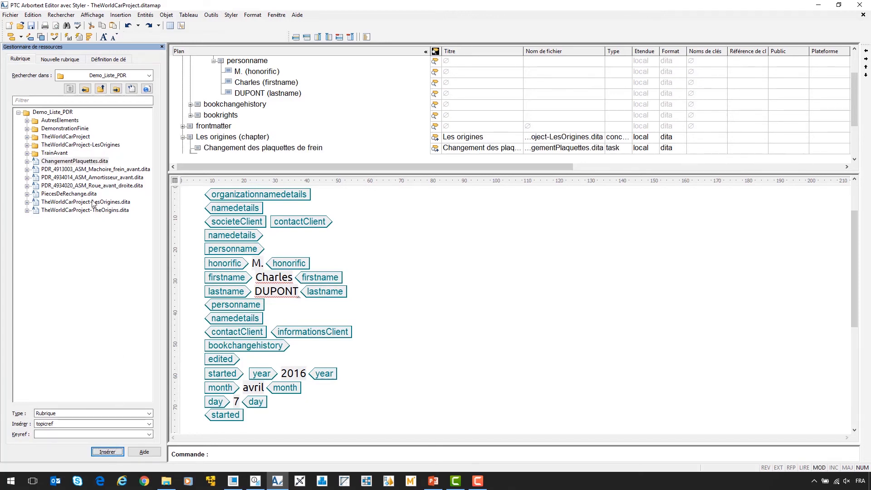
Insert 4904000.dita from the DATA folder as a topicref after the brake pad topic in the Les origines chapter.
click(100, 88)
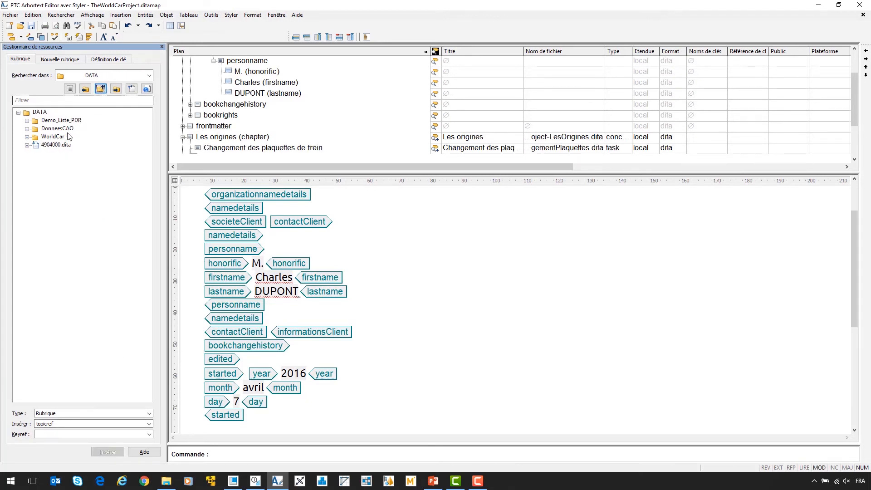
click(61, 145)
click(110, 452)
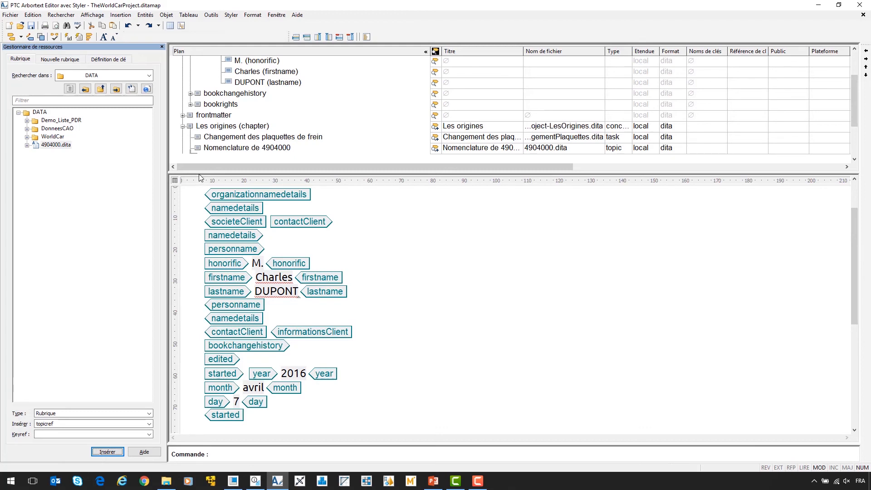
Enlarge the map outline and move the Nomenclature de 4904000 topic above Changement des plaquettes de frein.
drag(200, 173, 200, 233)
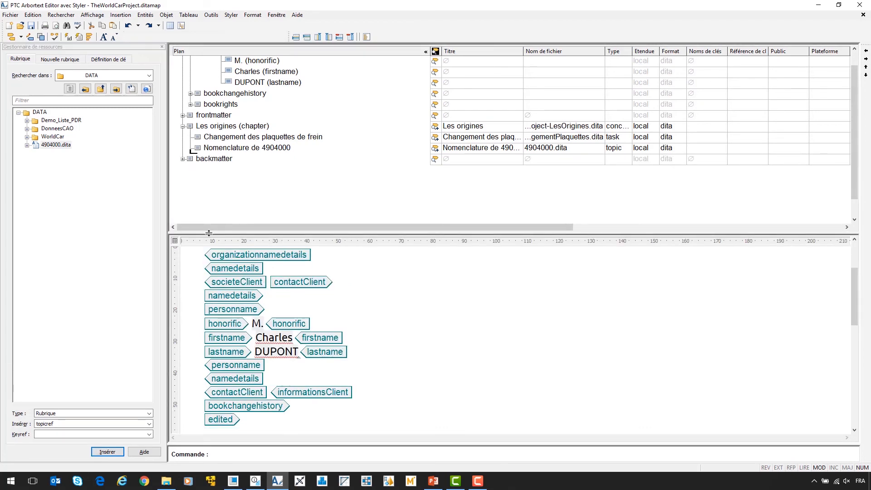
click(195, 146)
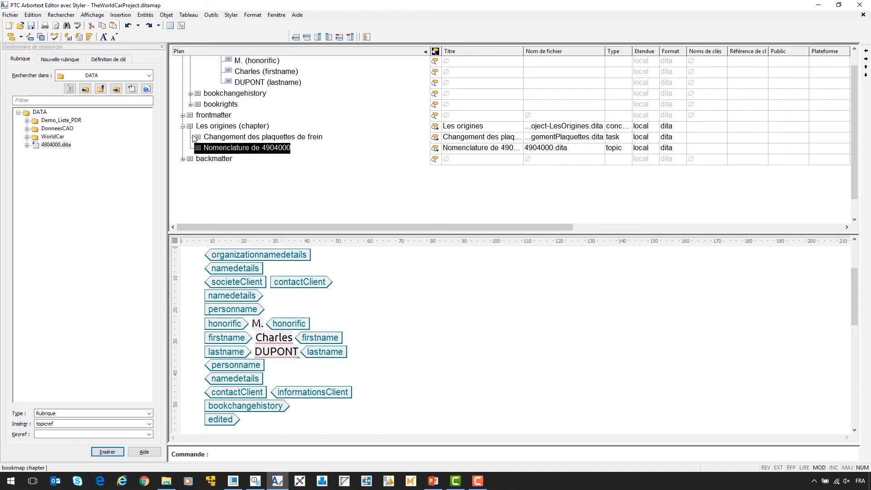
mouse_move(197, 147)
mouse_down()
mouse_move(202, 102)
mouse_move(199, 138)
mouse_up()
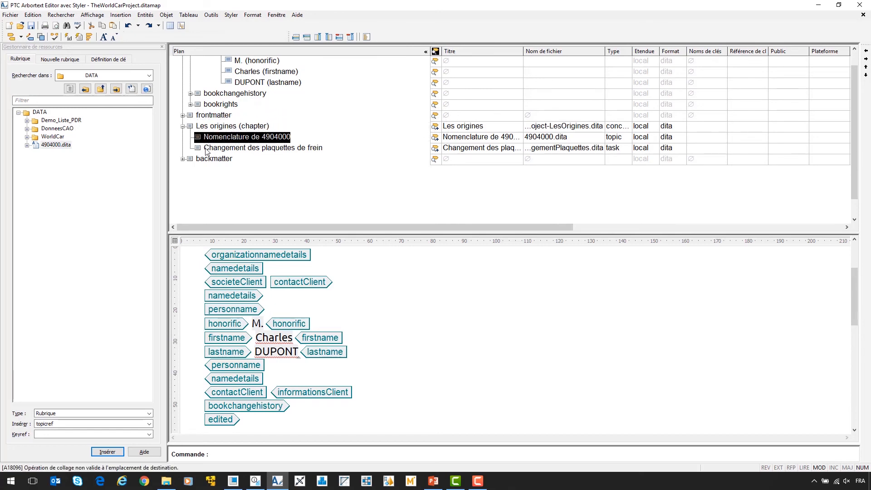
click(224, 189)
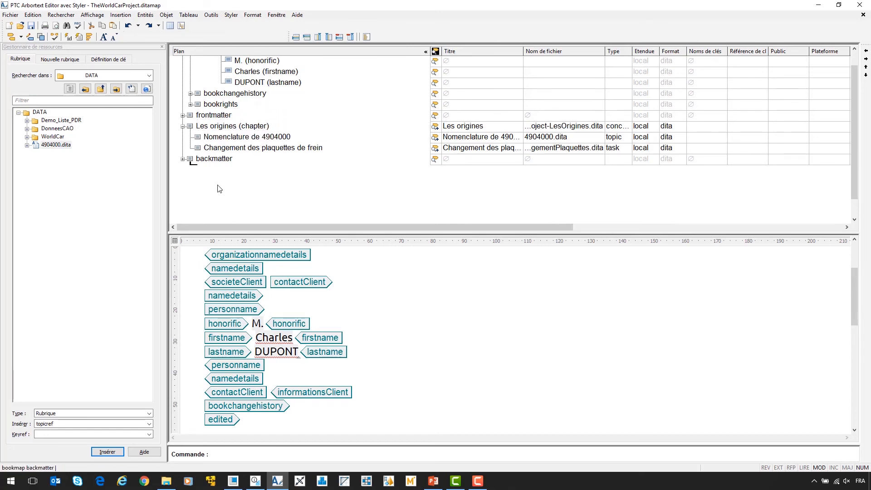
Review the map's book title and client metadata, and preview the compiled book at 50% zoom.
scroll(214, 127, up, 3)
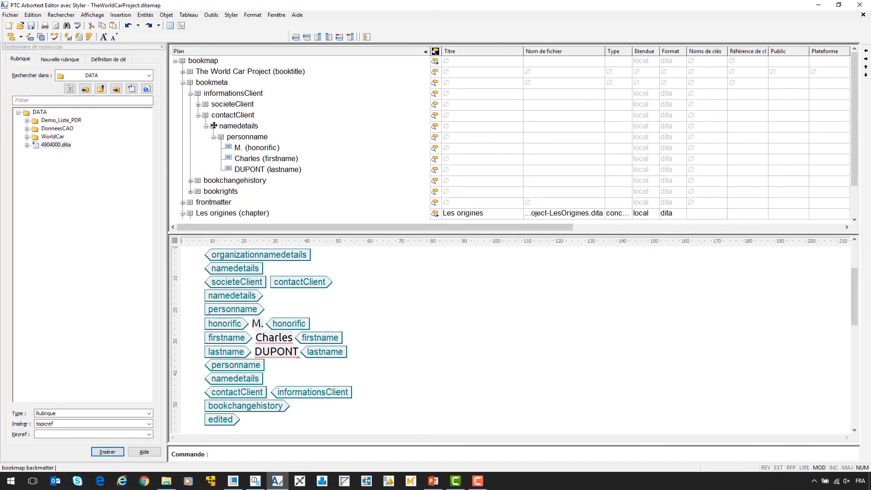
click(218, 73)
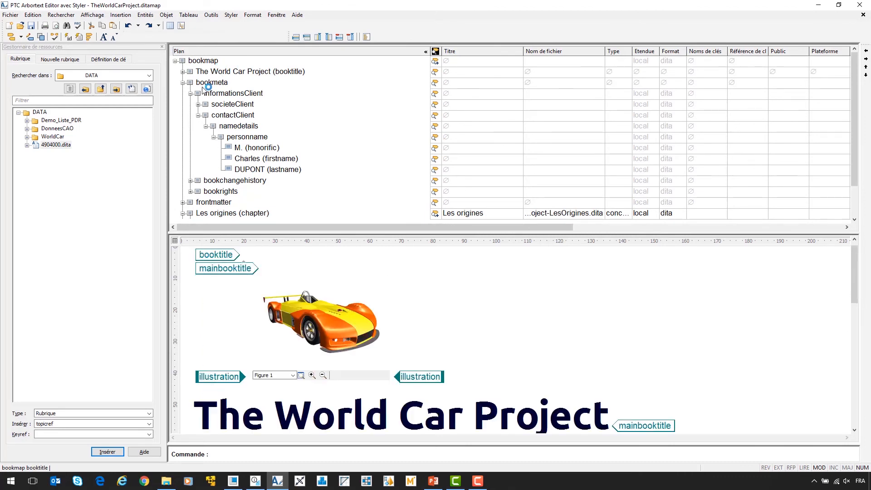
click(231, 105)
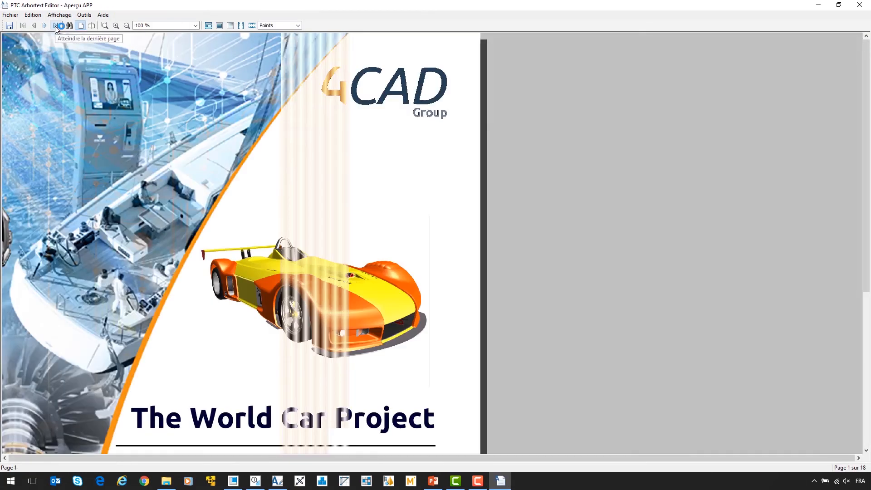
click(127, 26)
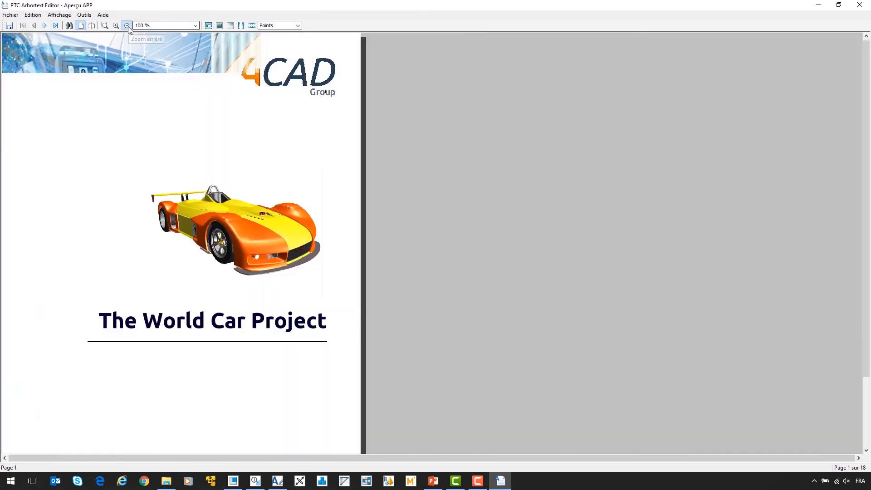
click(128, 27)
Page through the compiled book from the document history through the chapter topics to the index.
click(45, 25)
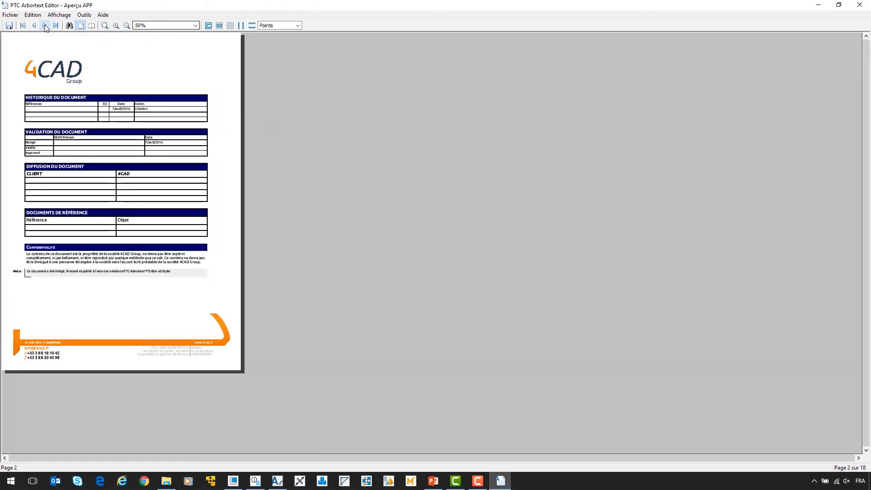
click(44, 26)
click(44, 26)
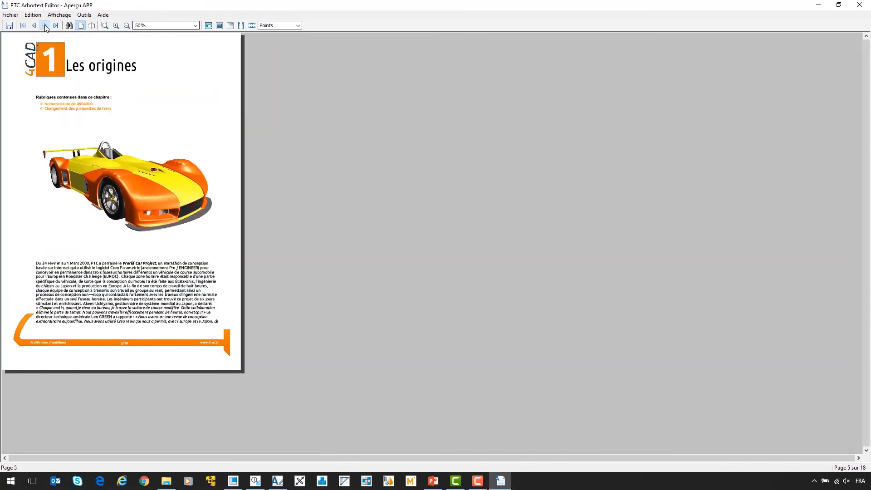
click(44, 25)
click(45, 26)
click(44, 26)
click(45, 25)
click(44, 25)
click(44, 25)
click(45, 25)
click(45, 25)
click(44, 26)
click(44, 26)
click(44, 25)
click(45, 26)
click(44, 26)
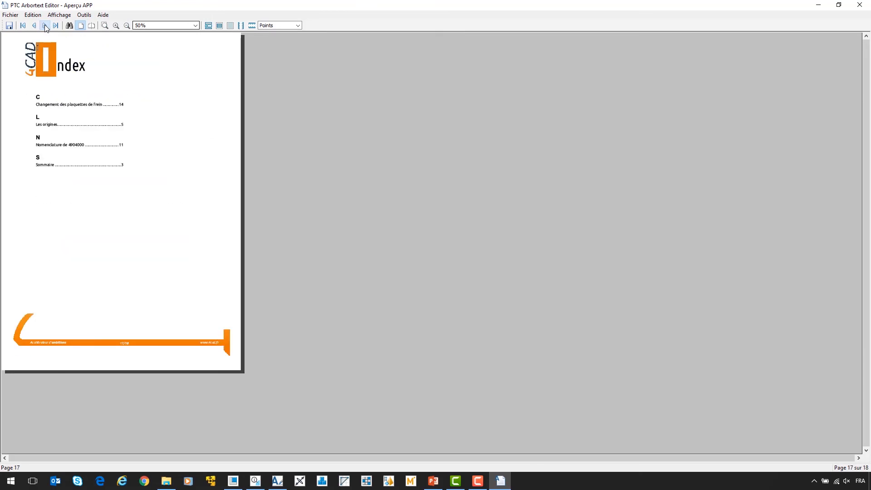
click(51, 26)
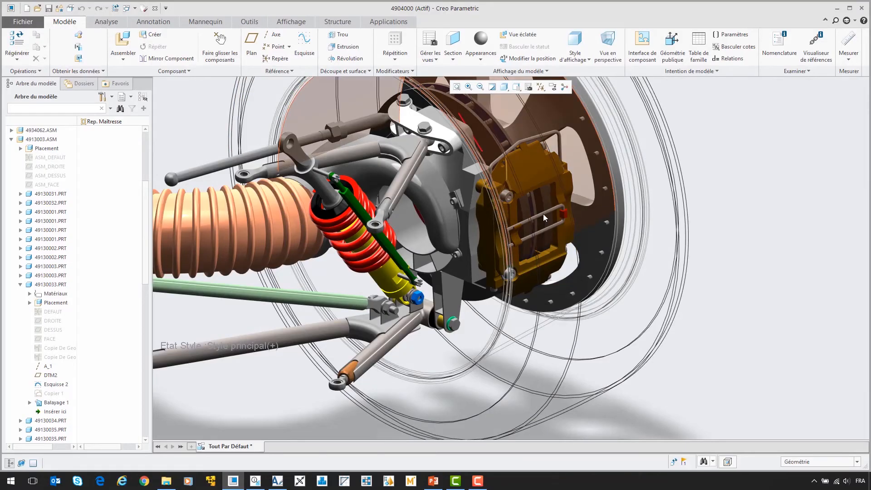
Switch to Creo Parametric and open the brake caliper pin part 49130033.PRT from the 4904000 assembly.
click(543, 216)
right_click(544, 216)
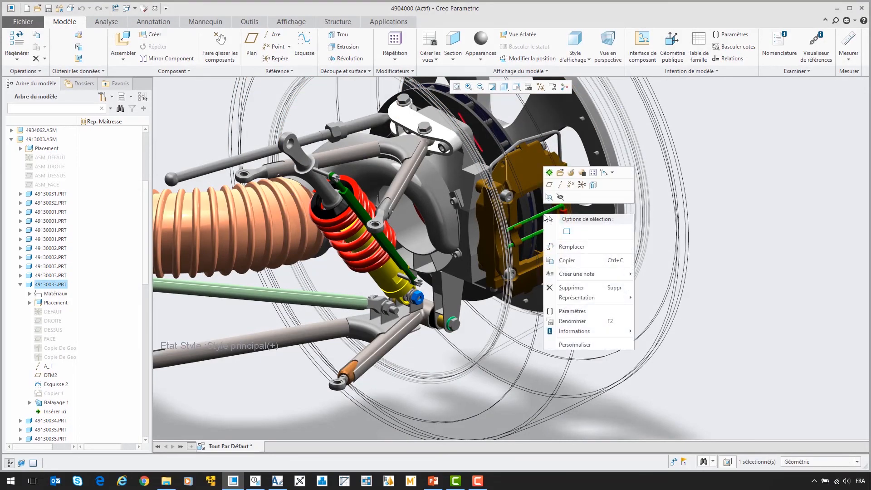
click(561, 173)
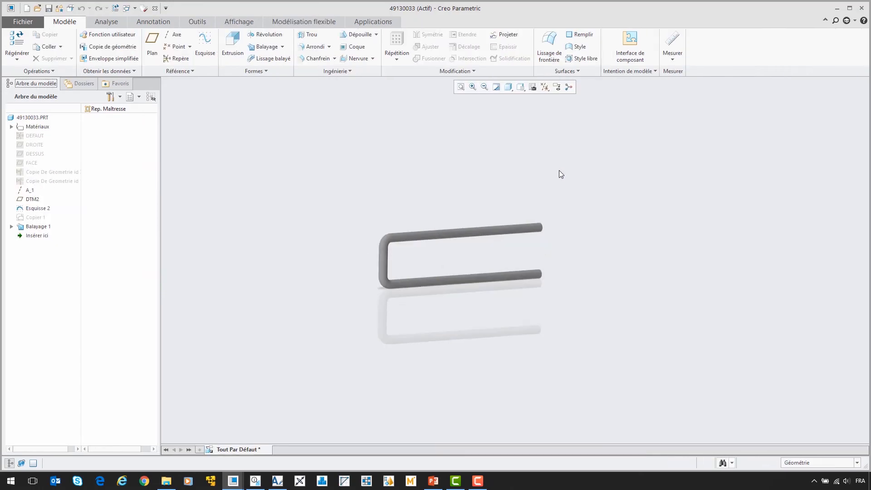
Redefine Esquisse 2 so each pin leg has a rectangular outward bend, and return to the 4904000 assembly to inspect the modified pin.
right_click(29, 209)
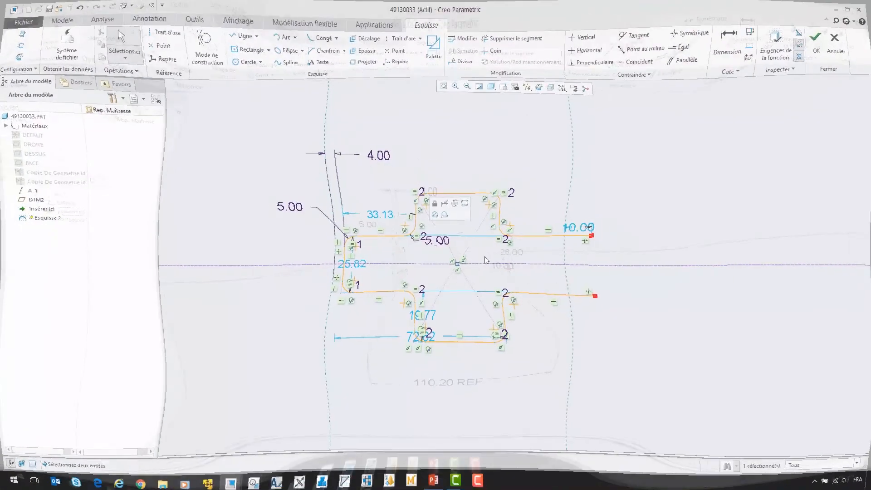
right_click(490, 258)
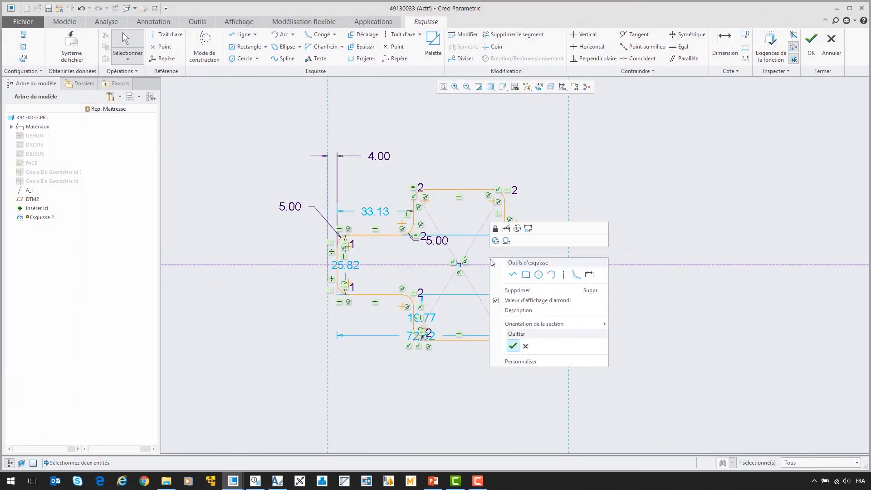
click(511, 345)
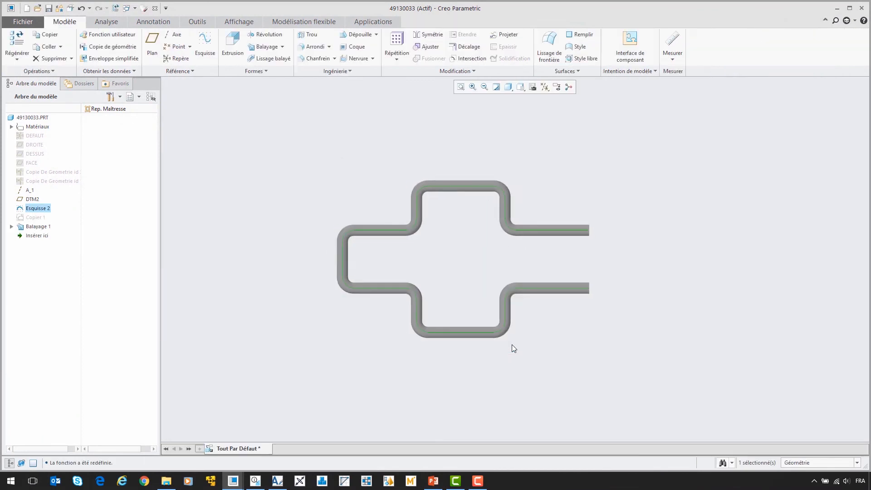
click(512, 345)
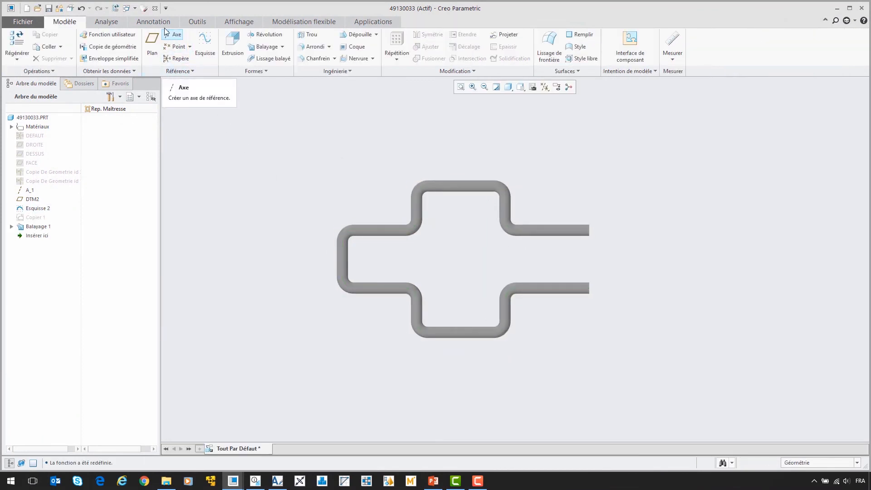
click(156, 11)
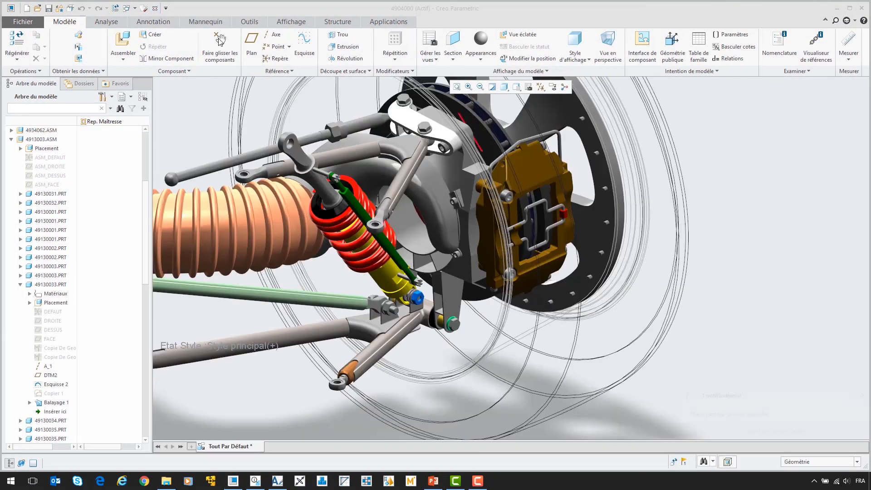
middle_drag(651, 194, 710, 211)
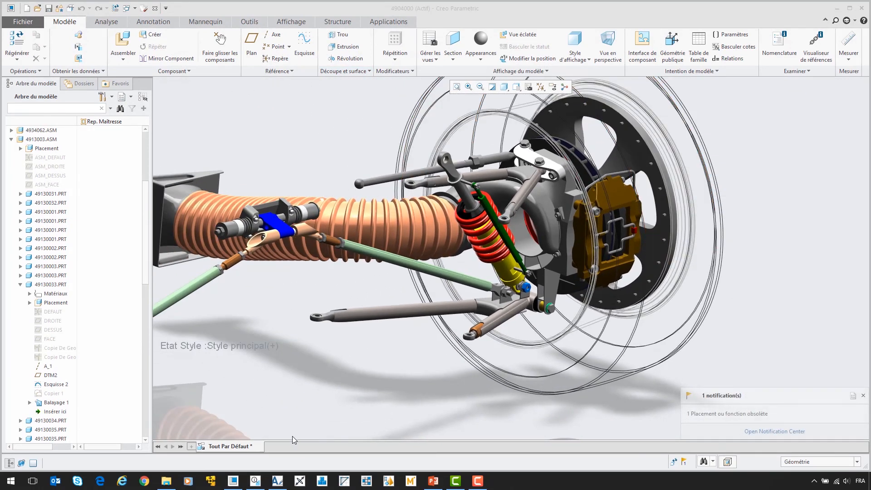
Switch to Creo Illustrate and update the source link of Illustration.c3di to 4904000.pvz, saving and reloading the file.
click(59, 7)
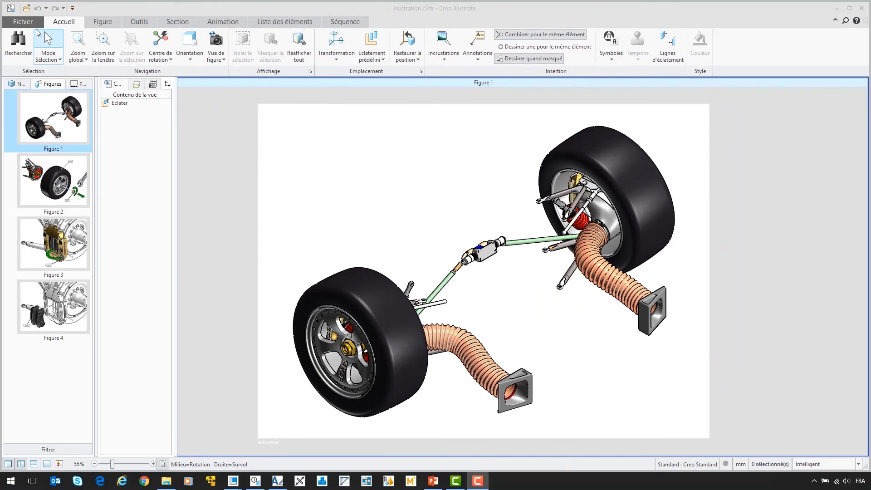
click(32, 25)
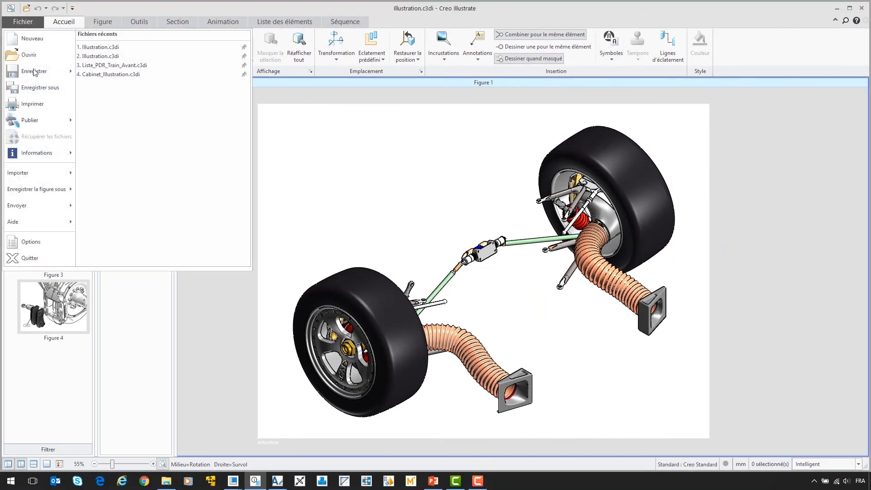
click(32, 153)
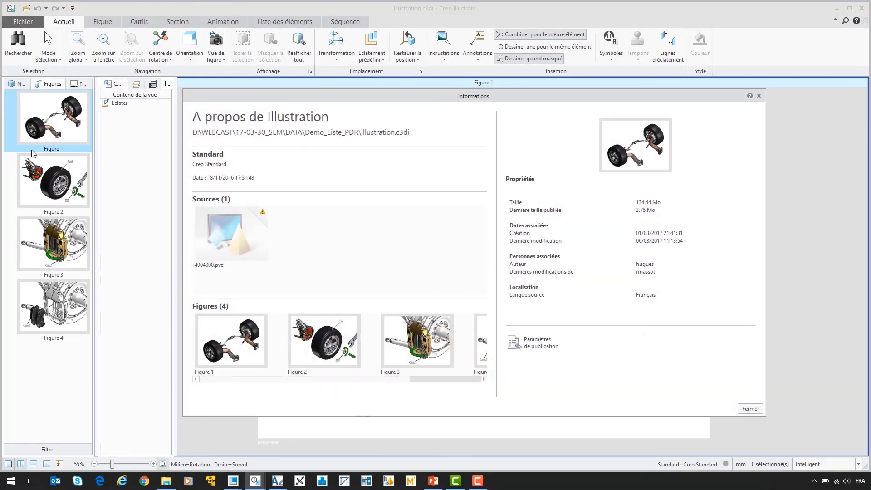
click(262, 211)
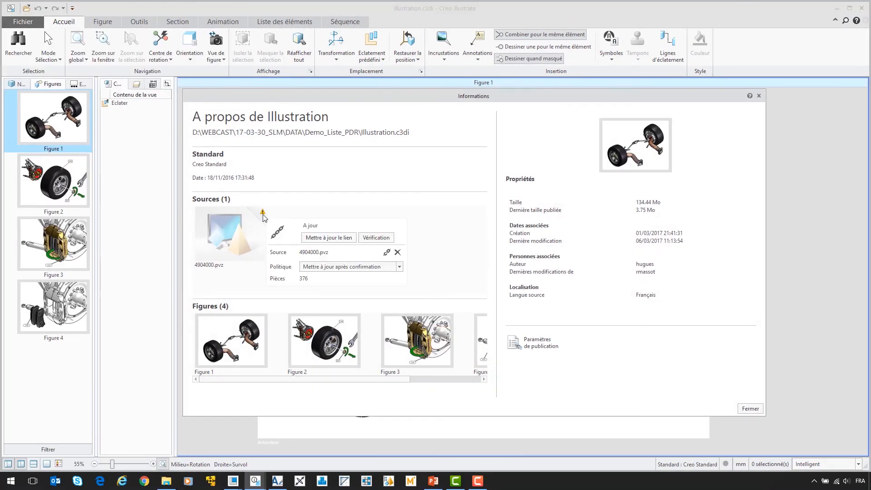
click(313, 239)
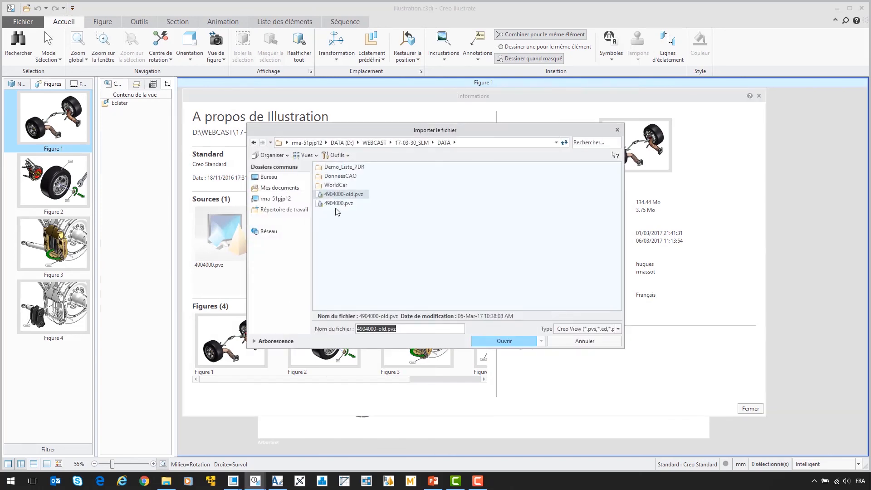
click(339, 204)
click(497, 341)
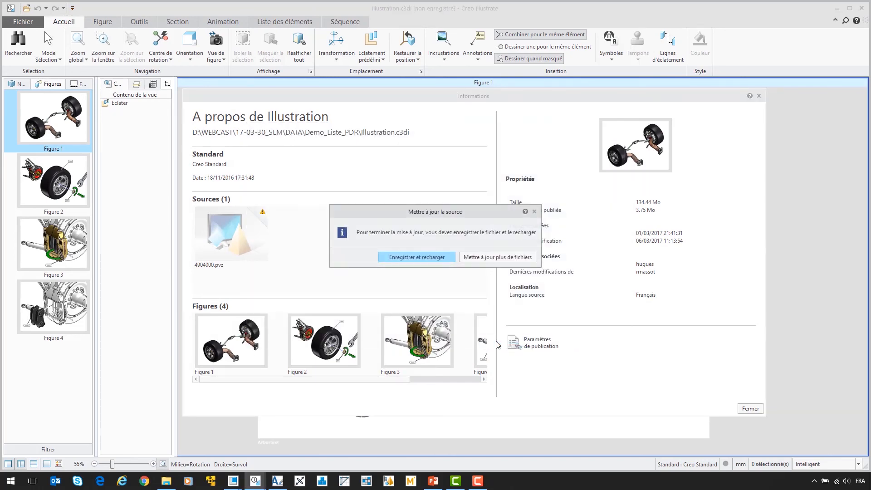
click(434, 257)
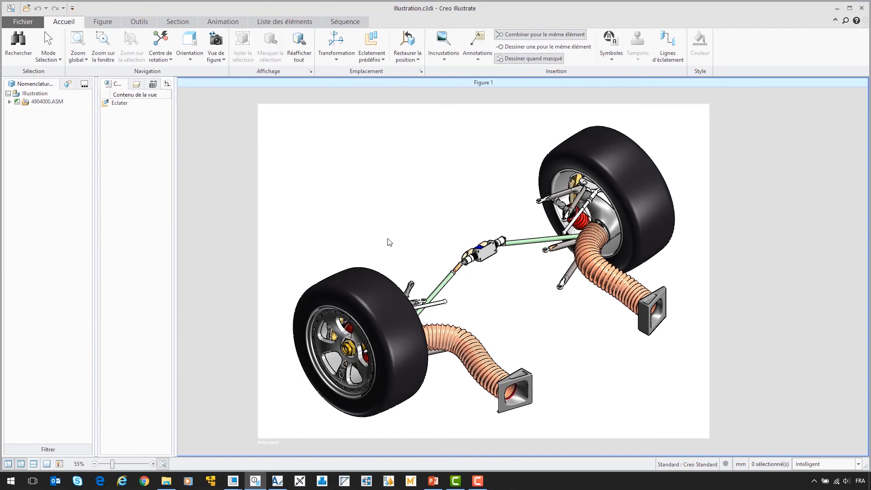
Check Figure 2, Figure 3 and Figure 4 of the reloaded illustration for the updated pin geometry.
click(68, 85)
click(65, 173)
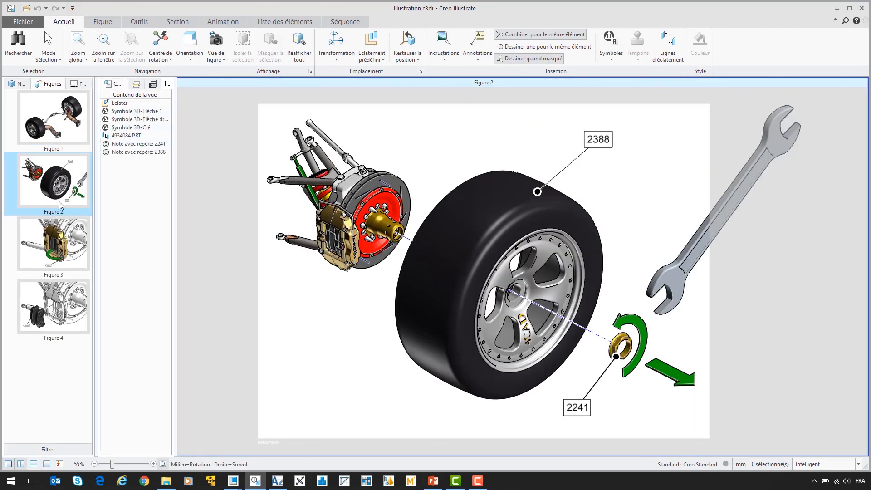
click(59, 231)
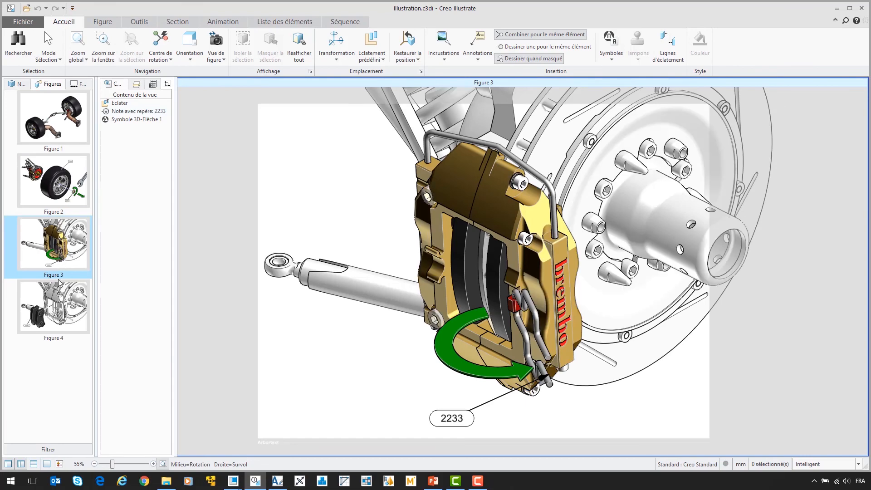
click(58, 305)
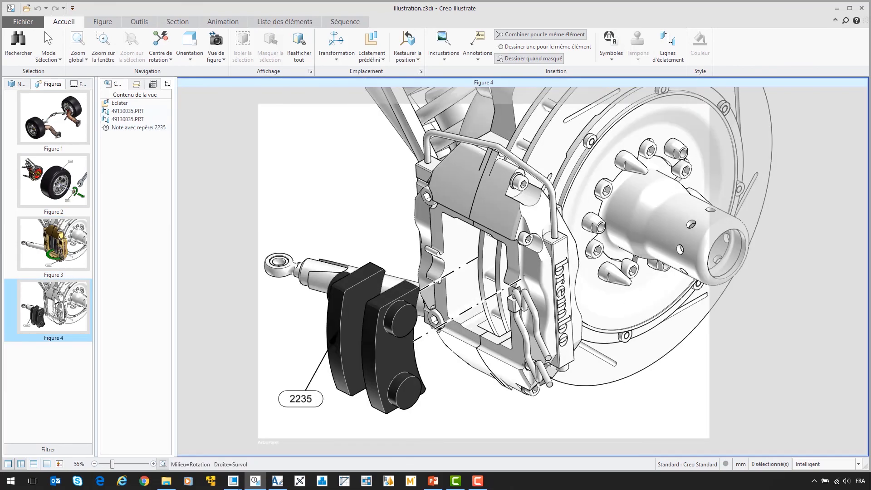
Publish the illustration as Illustration.pvz in the Demo_Liste_PDR folder, replacing the existing file.
click(24, 26)
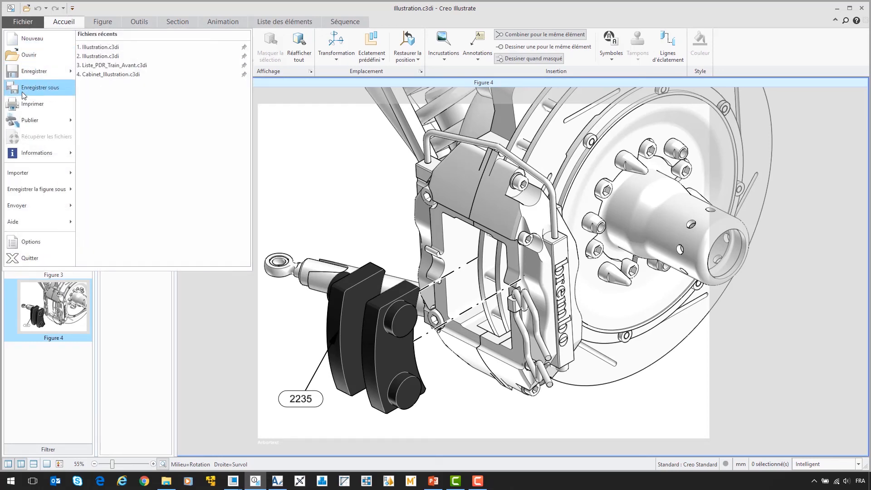
click(30, 122)
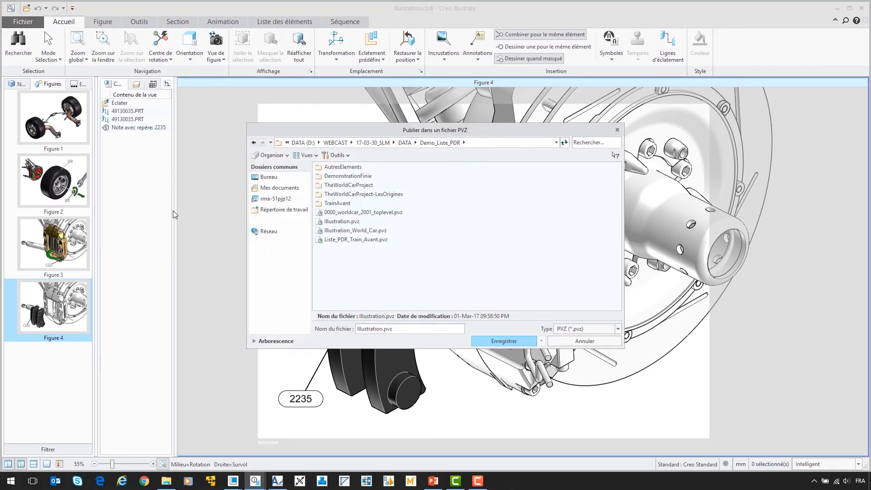
click(499, 343)
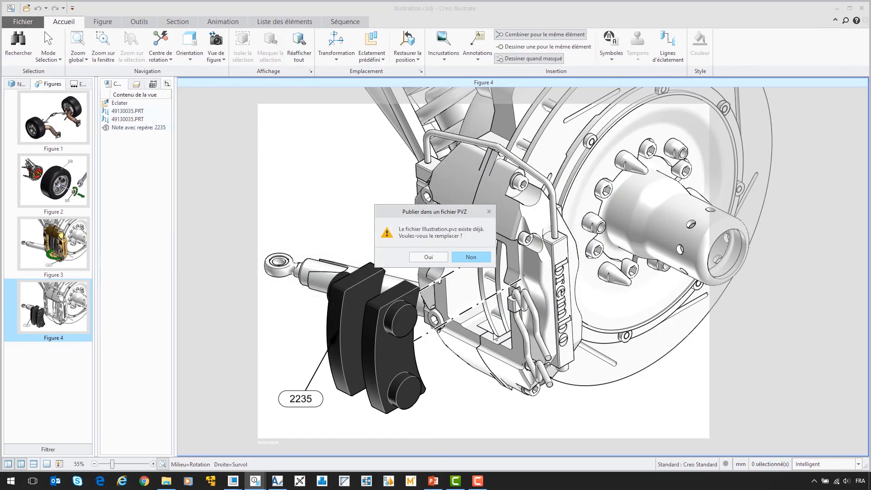
click(429, 257)
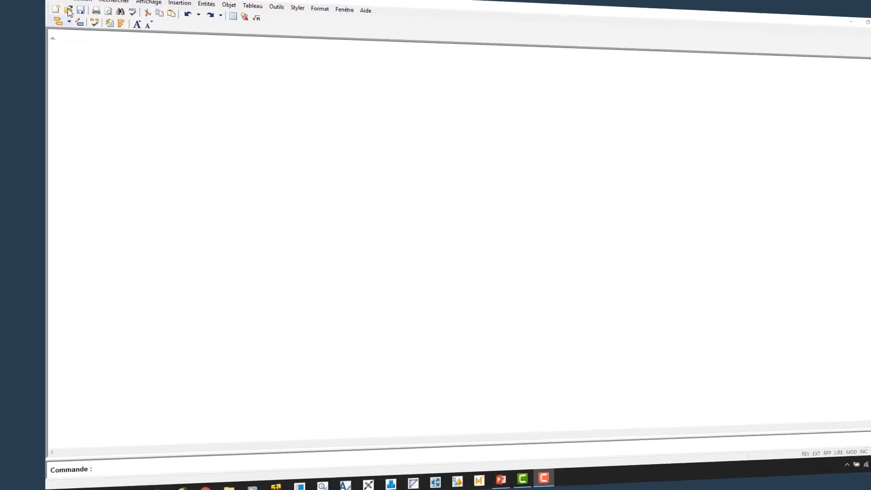
Switch to Arbortext Editor, open ChangementPlaquettes.dita and review its embedded figures from the start of the procedure.
click(68, 10)
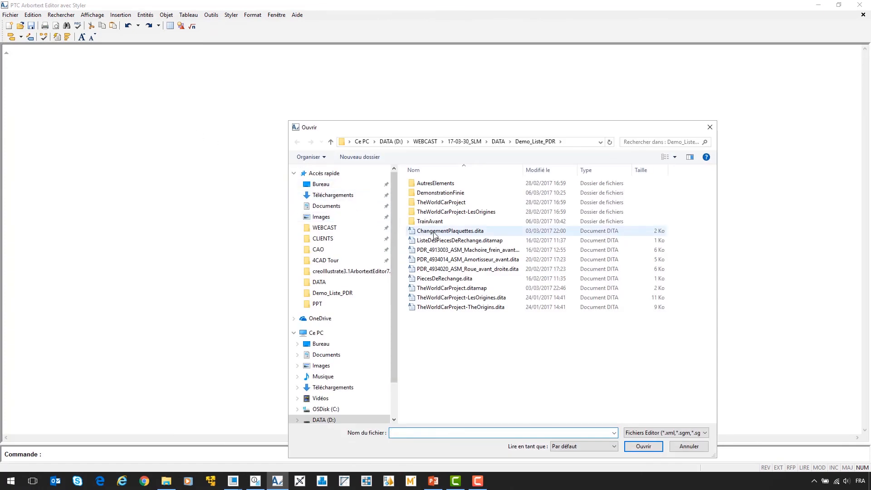
double_click(433, 233)
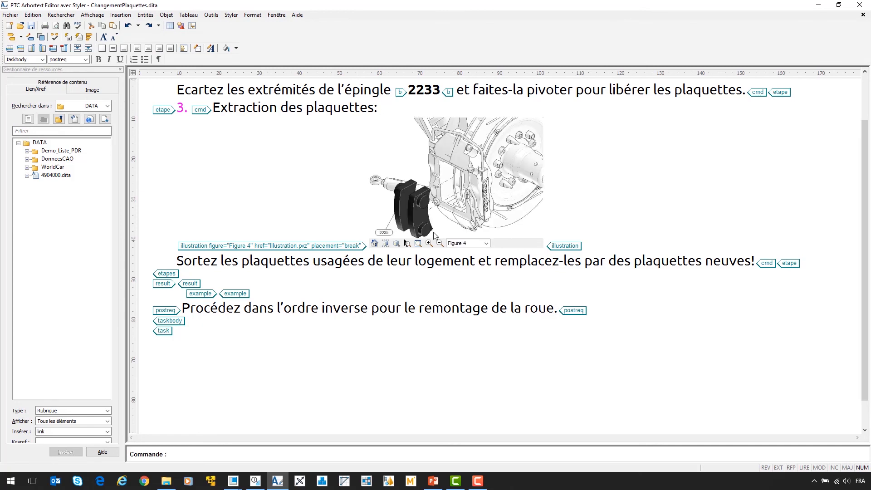
drag(864, 191, 859, 149)
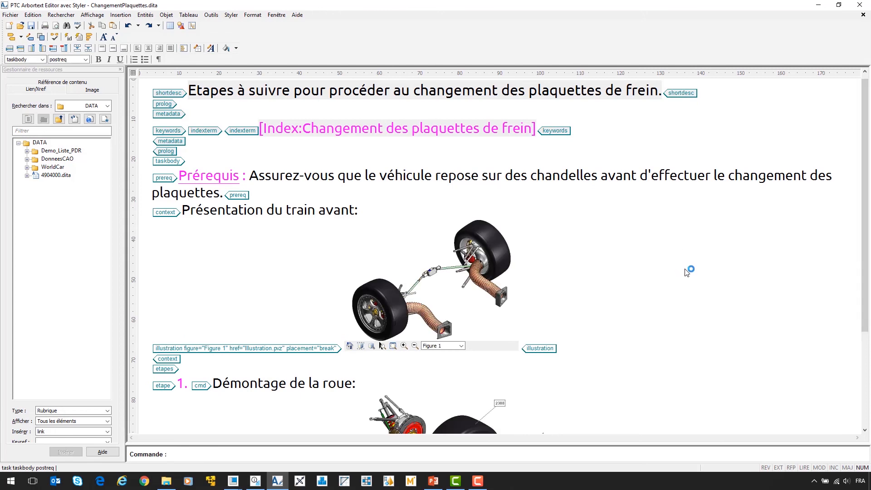
scroll(687, 271, down, 5)
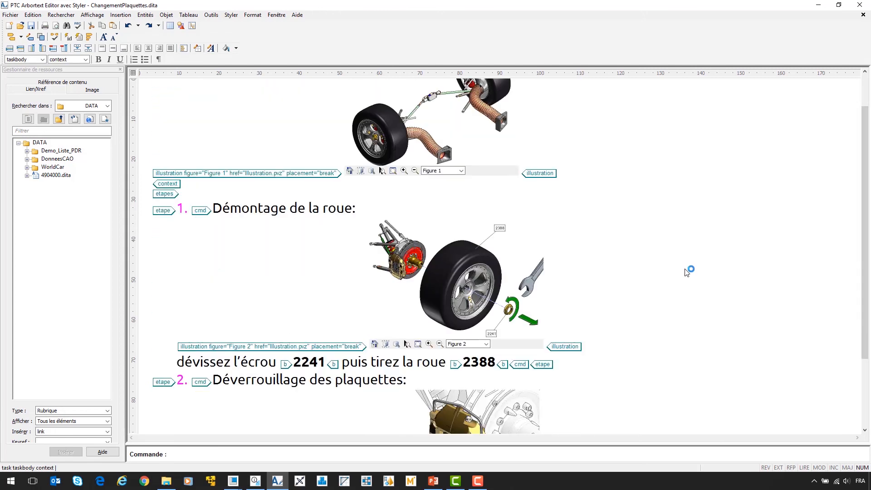